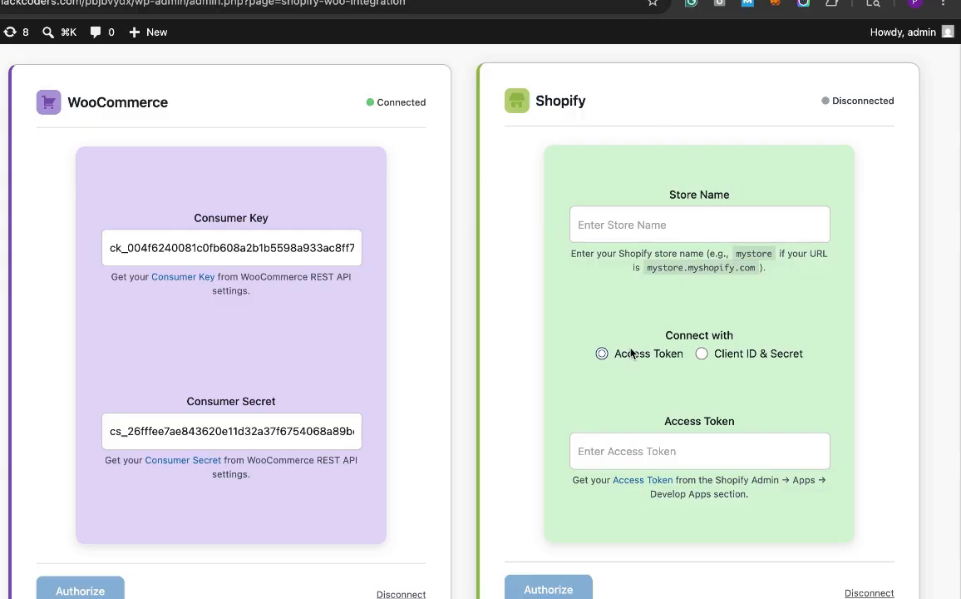
# Step: Set the Shopify connection method to Client ID & Secret
pyautogui.click(715, 354)
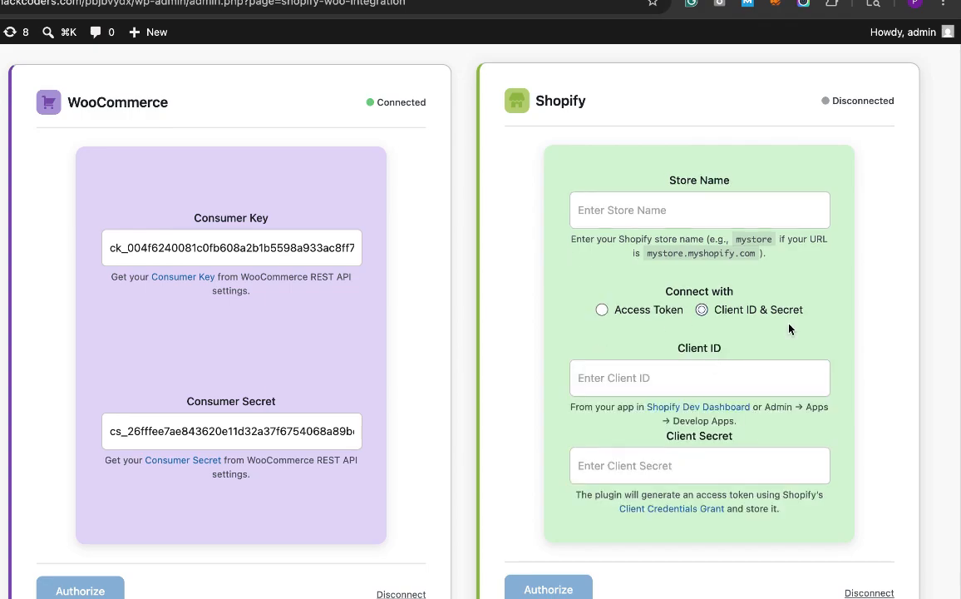
pyautogui.click(633, 316)
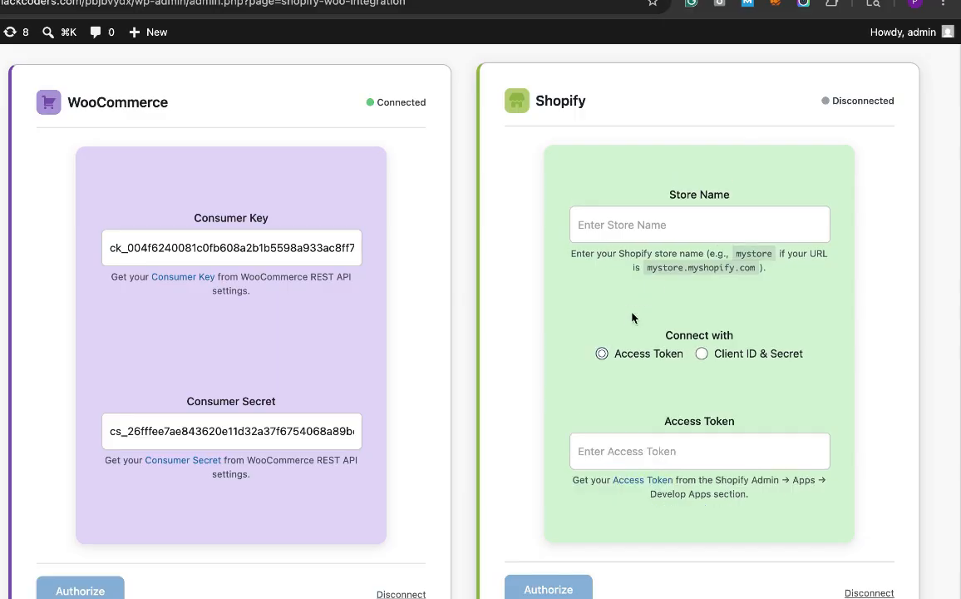
pyautogui.click(667, 454)
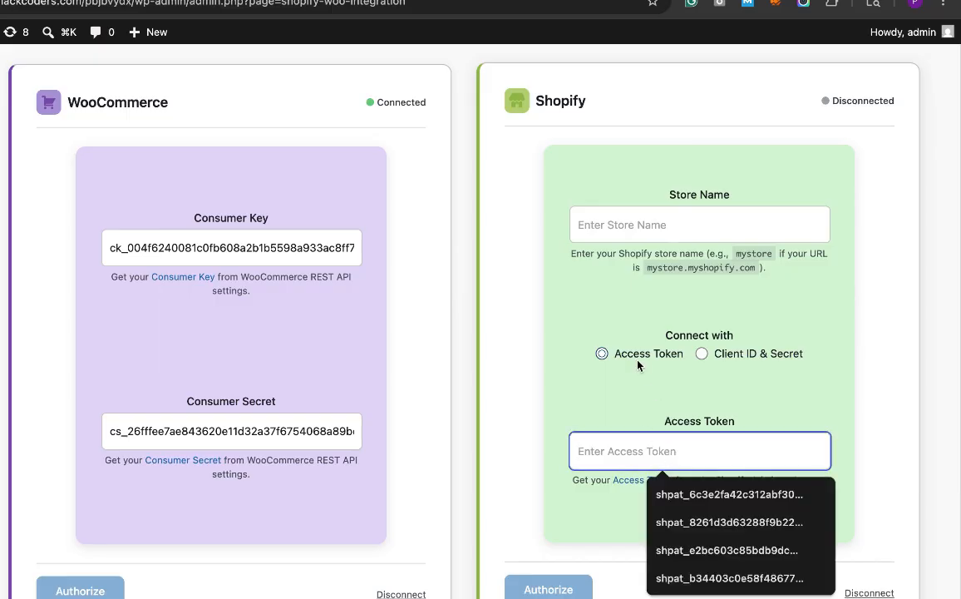
pyautogui.click(756, 363)
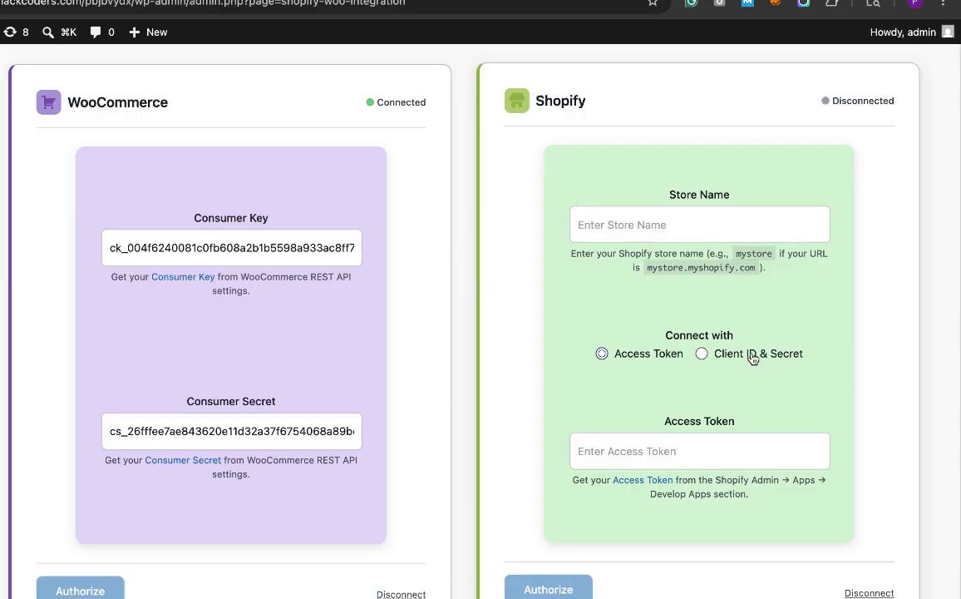
pyautogui.click(752, 356)
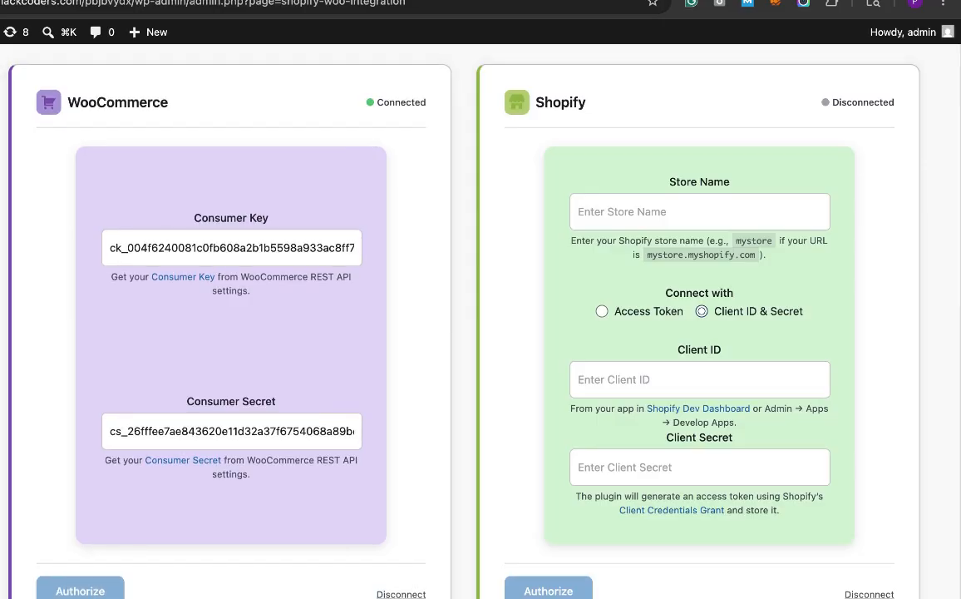
# Step: Switch to the Shopify admin and go from the store's app development settings to the Dev Dashboard
pyautogui.hotkey('ctrl', 'Tab')
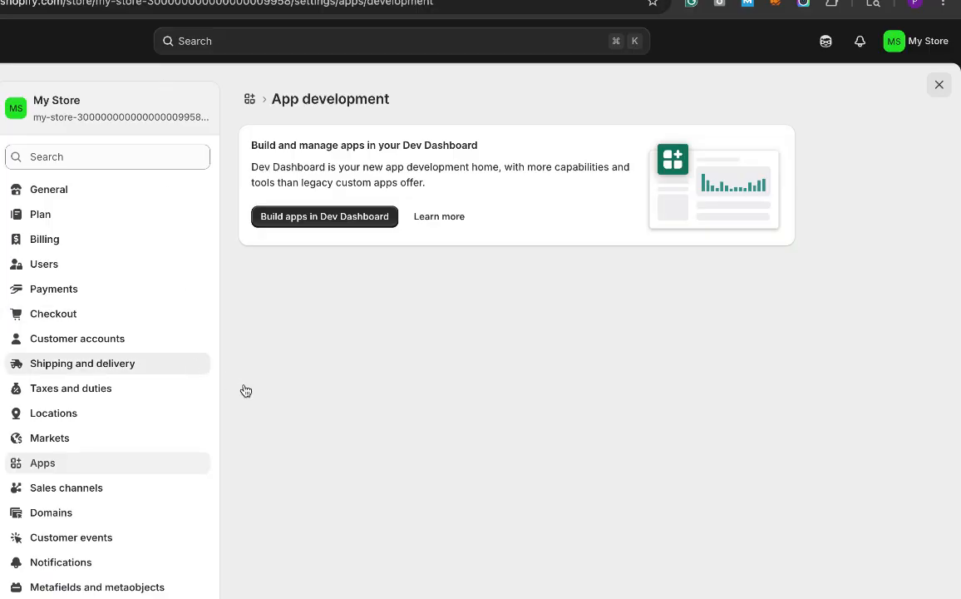
pyautogui.click(125, 467)
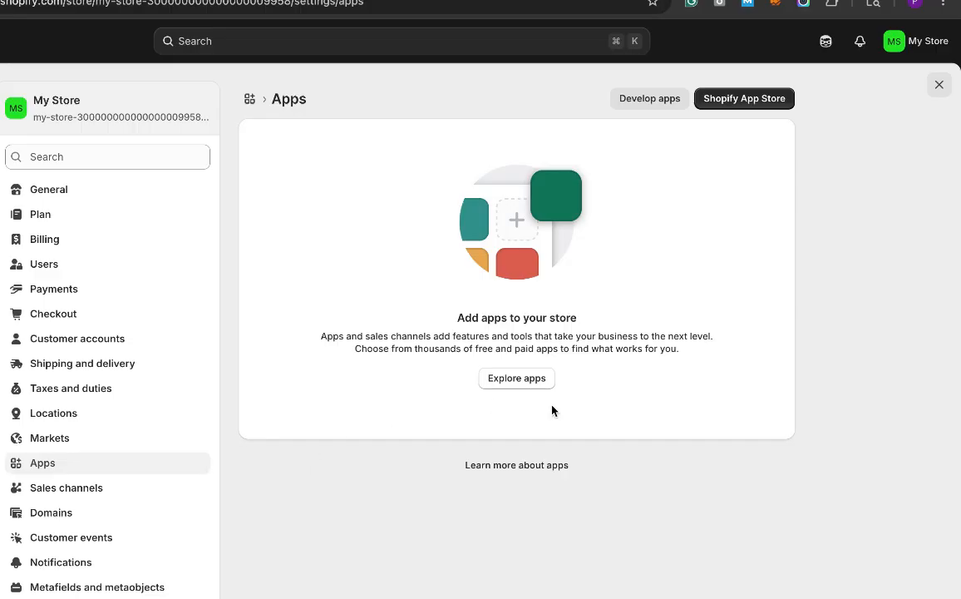
pyautogui.click(643, 99)
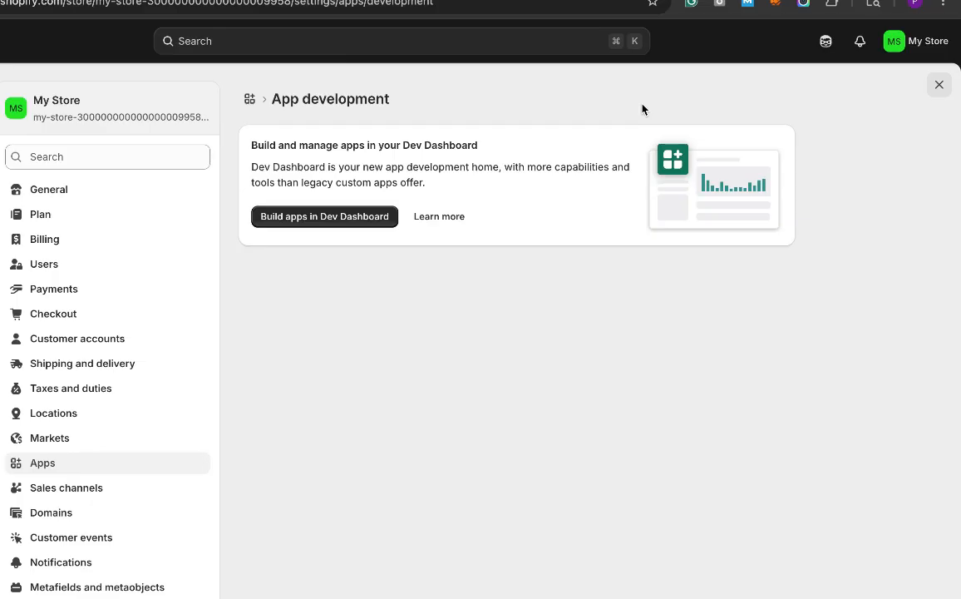
pyautogui.click(330, 223)
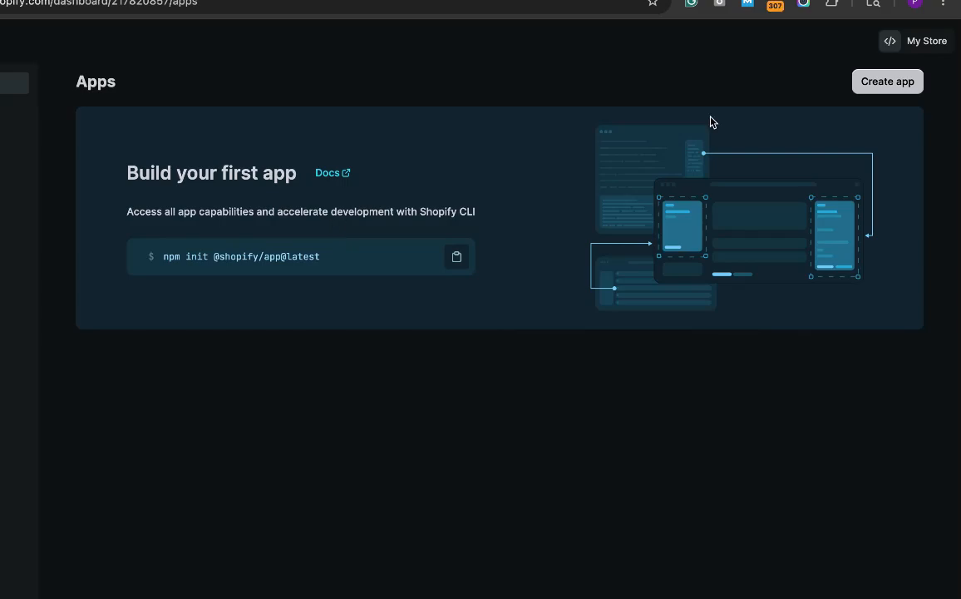
# Step: Create an app named "woo store sync" from the Dev Dashboard
pyautogui.click(880, 83)
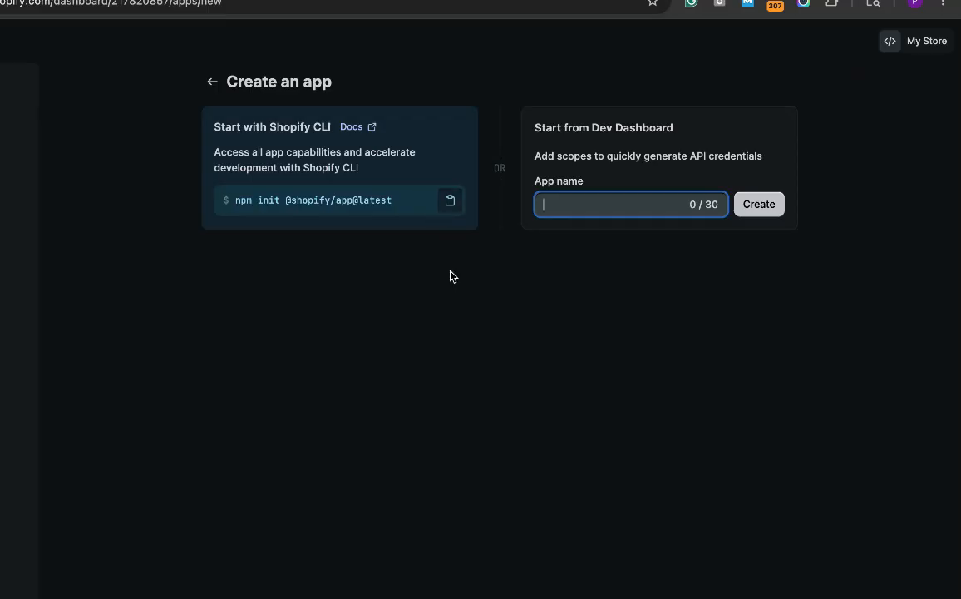
pyautogui.write('woo')
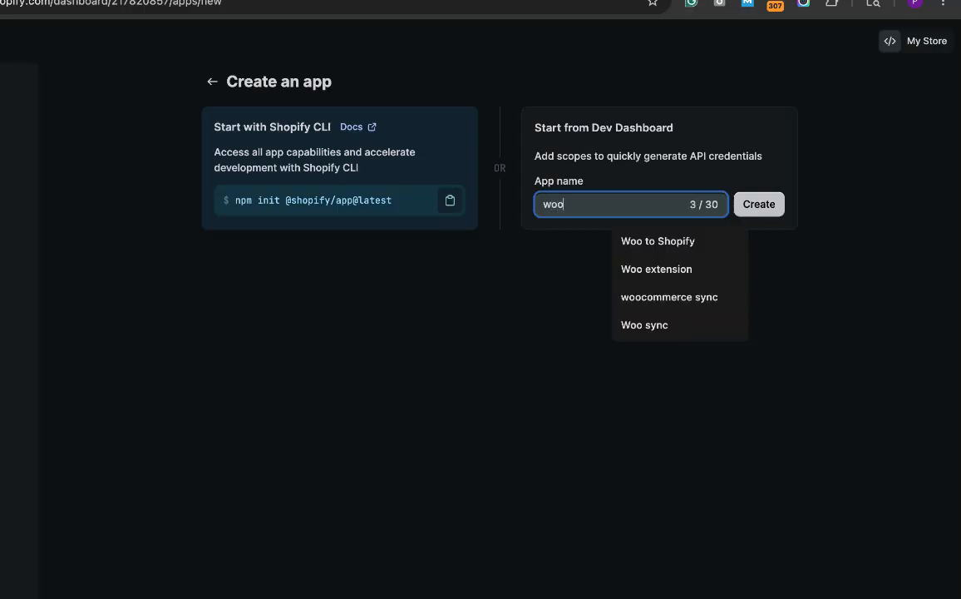
pyautogui.write(' su')
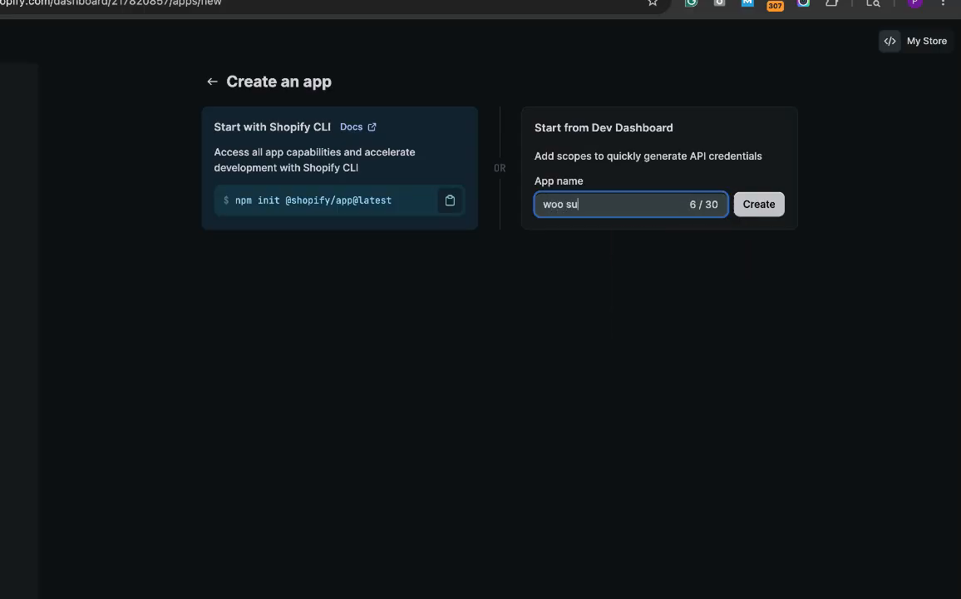
pyautogui.write('nc')
pyautogui.press('BackSpace')
pyautogui.press('BackSpace')
pyautogui.press('BackSpace')
pyautogui.write('tore sync')
pyautogui.click(765, 209)
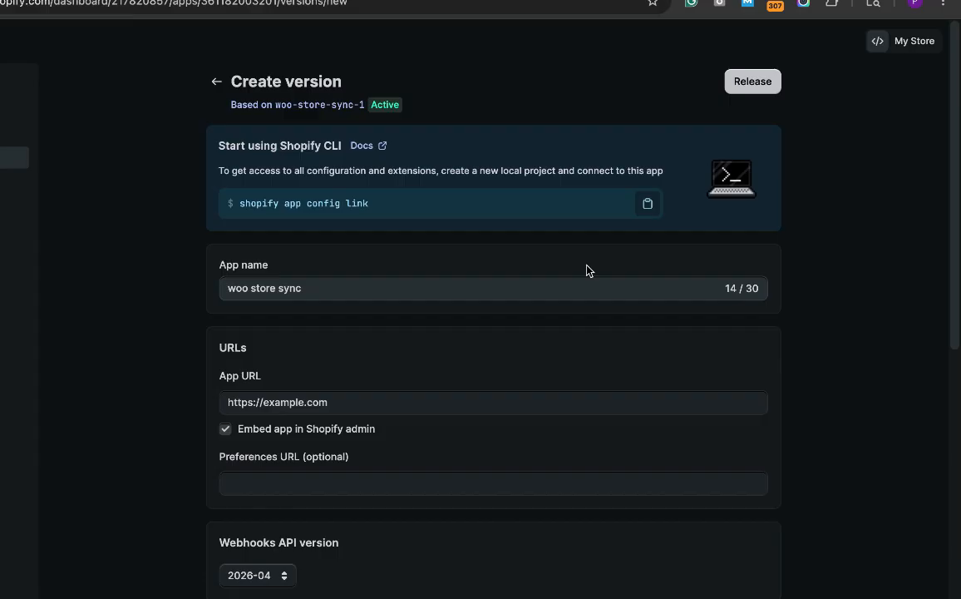
# Step: In the app version's required scopes, select every scope for All orders, Analytics, App Proxy, Applications and Assigned fulfillment
pyautogui.click(429, 288)
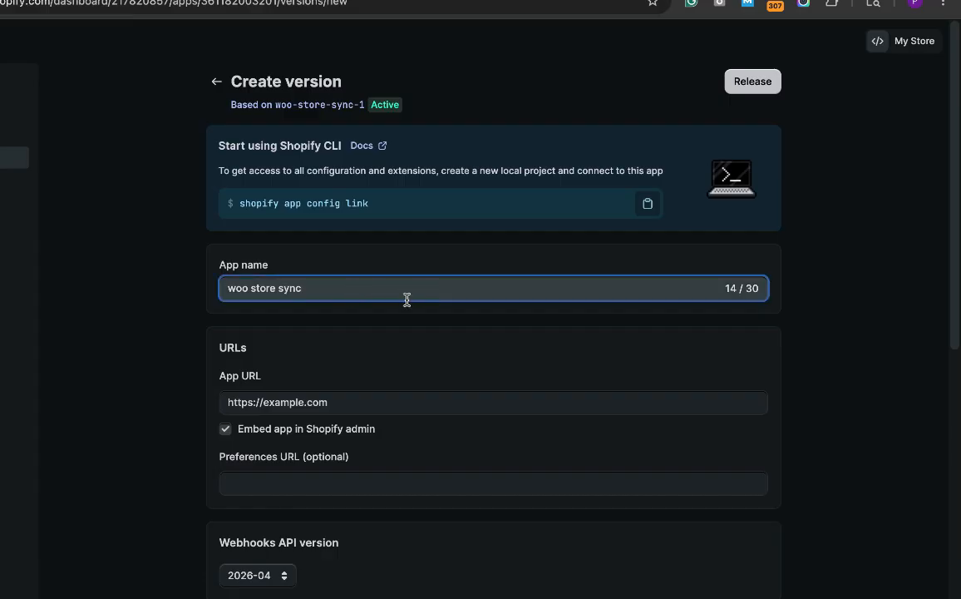
pyautogui.scroll(-3, 418, 311)
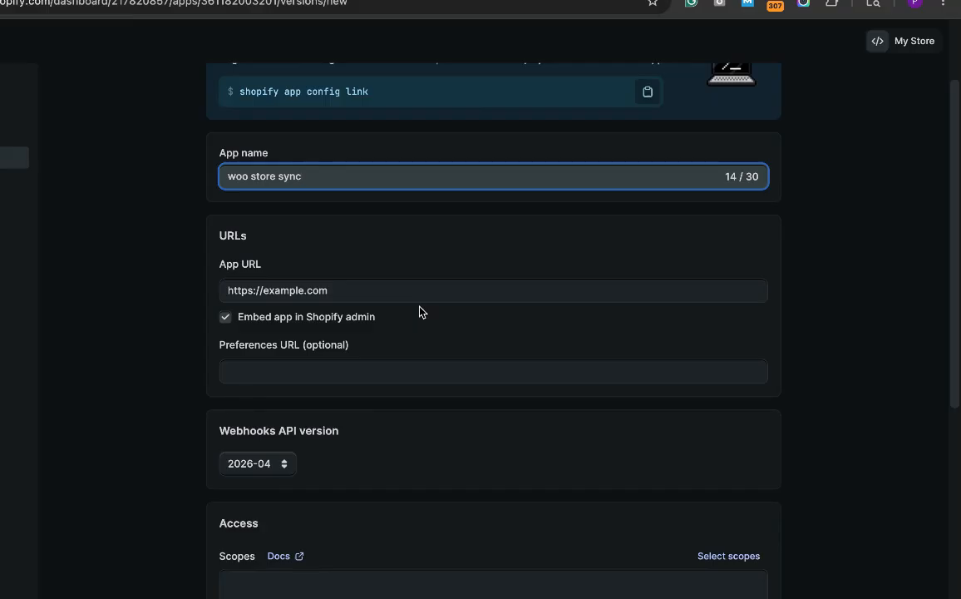
pyautogui.scroll(-5, 602, 335)
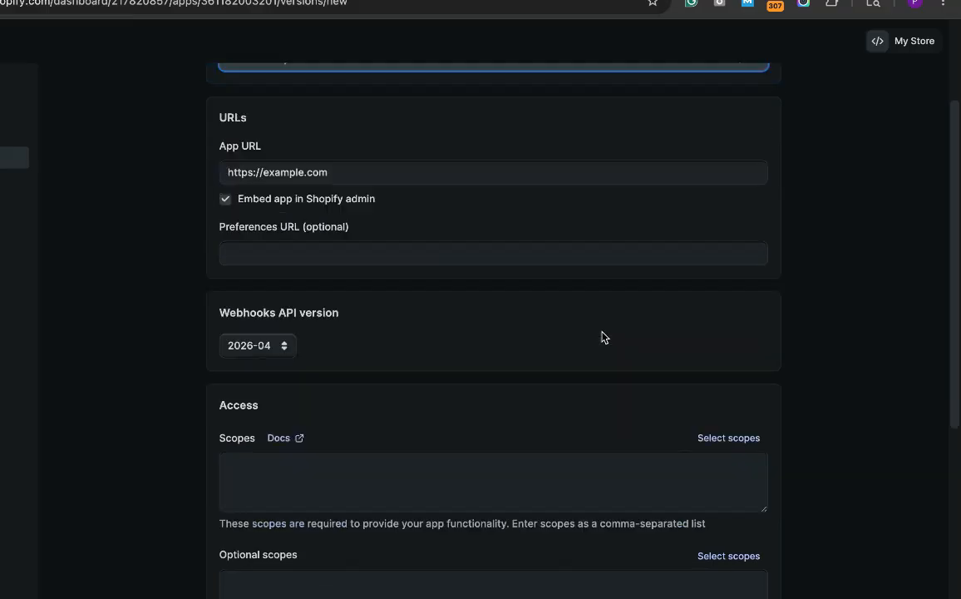
pyautogui.scroll(-3, 603, 335)
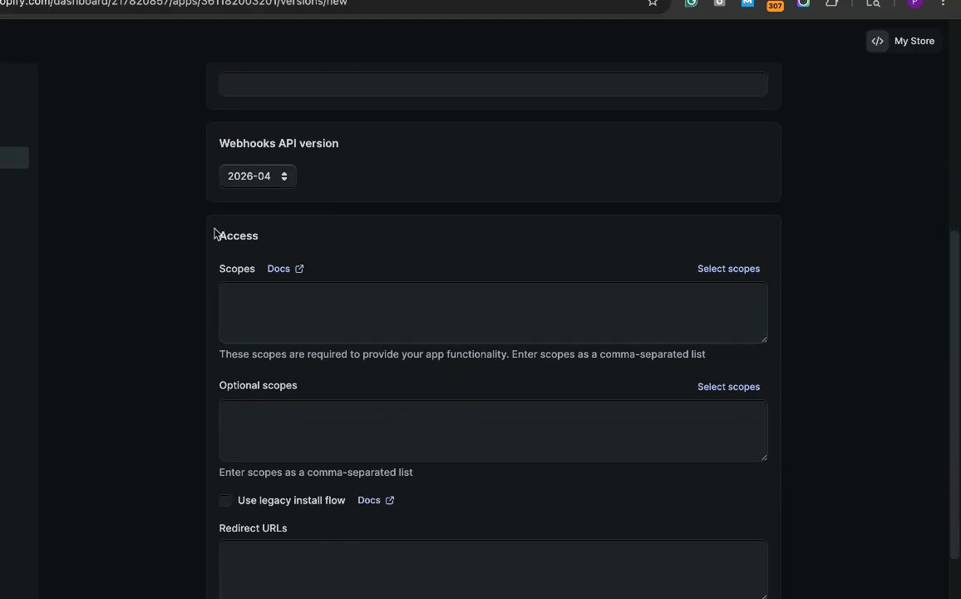
pyautogui.click(726, 269)
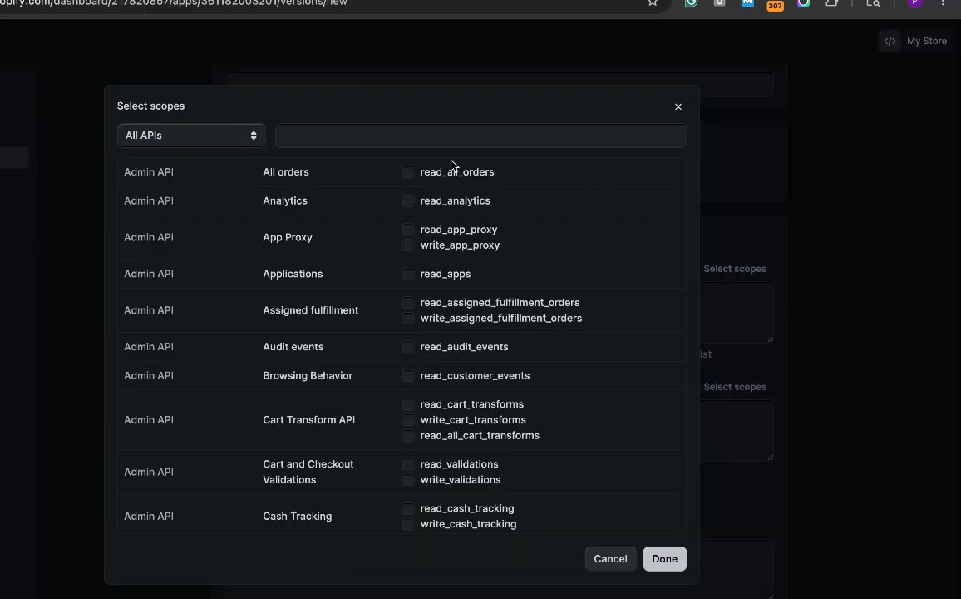
pyautogui.click(408, 172)
pyautogui.click(408, 201)
pyautogui.click(408, 231)
pyautogui.click(407, 274)
pyautogui.click(408, 318)
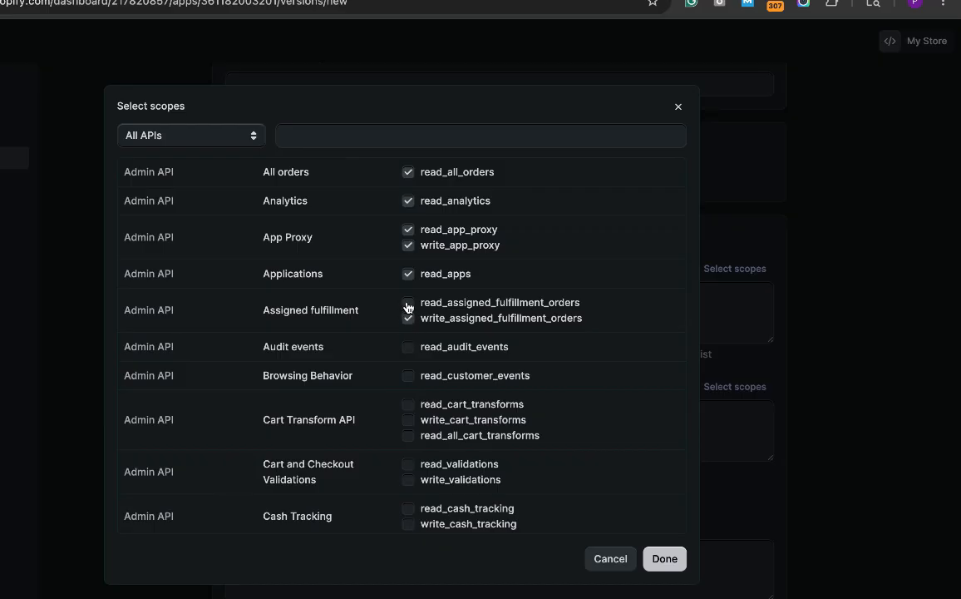
pyautogui.click(408, 303)
# Step: Select every scope for Audit events, Browsing Behavior, Cart Transform API, Cart and Checkout Validations, and Cash Tracking
pyautogui.scroll(-2, 575, 356)
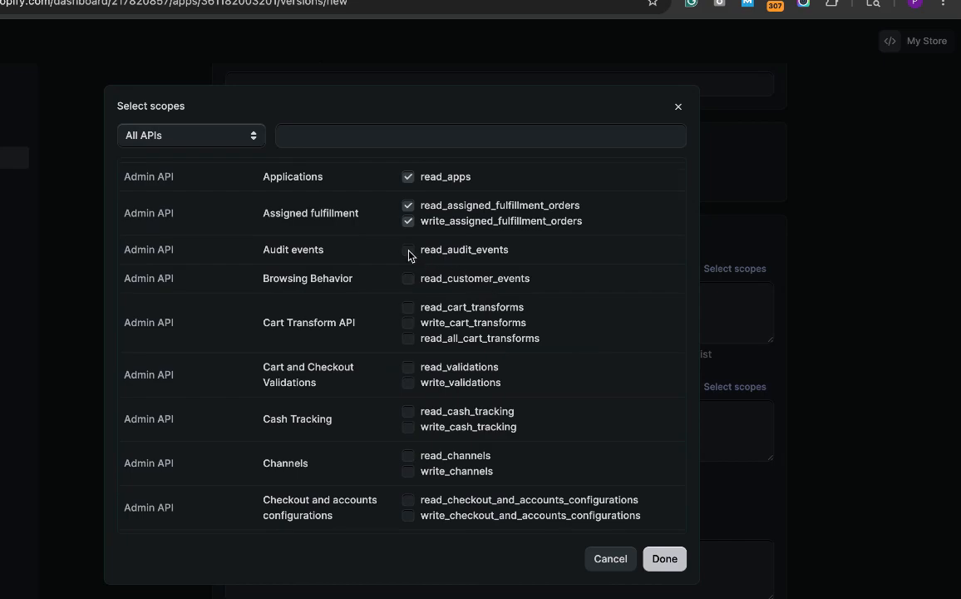
pyautogui.click(409, 251)
pyautogui.click(408, 280)
pyautogui.click(408, 309)
pyautogui.click(409, 324)
pyautogui.click(408, 337)
pyautogui.click(408, 368)
pyautogui.click(408, 412)
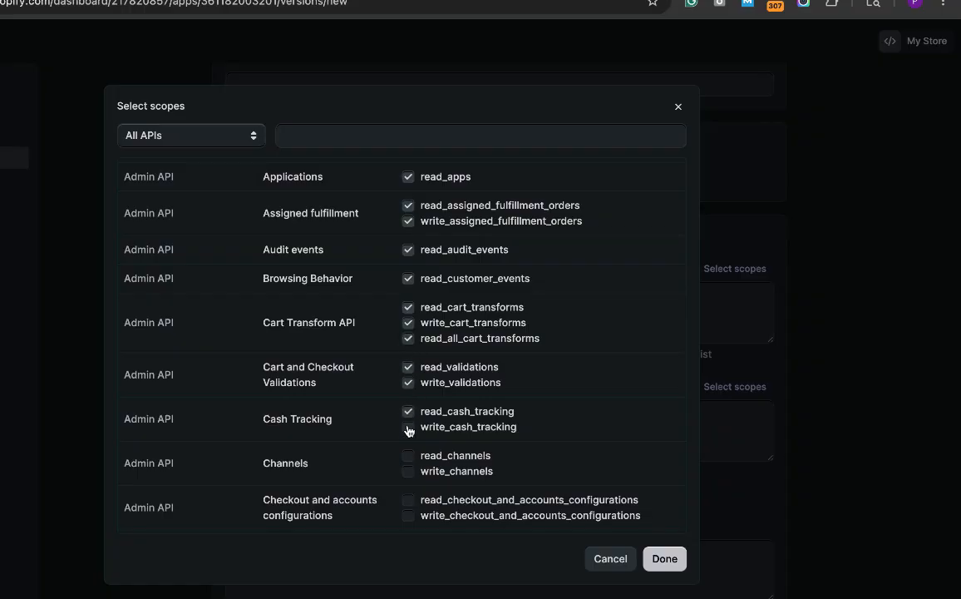
pyautogui.click(409, 426)
# Step: Select the read and write scopes for Channels, Checkout and accounts configurations, Checkout branding settings, and Checkouts
pyautogui.scroll(-5, 581, 407)
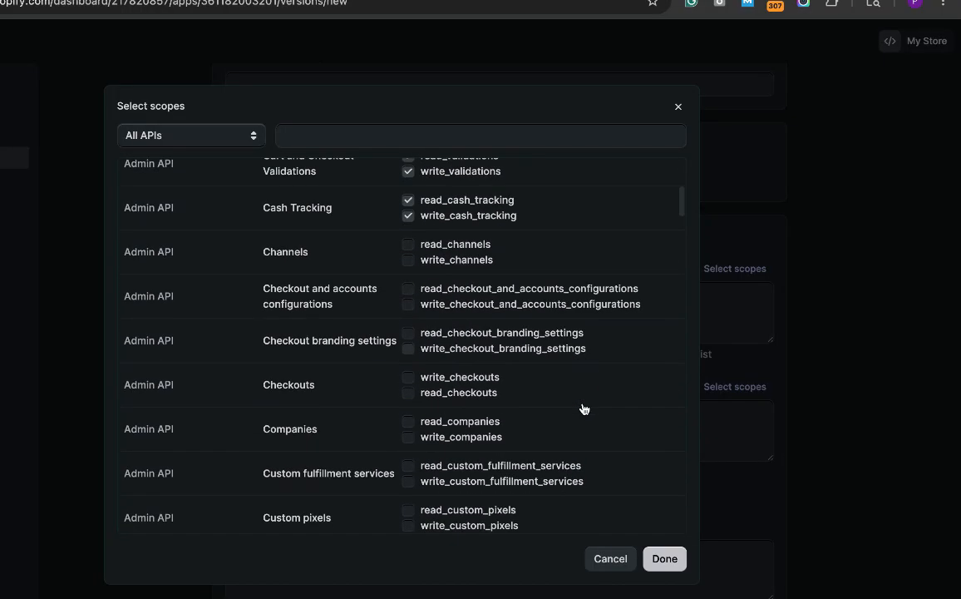
pyautogui.click(409, 243)
pyautogui.click(408, 260)
pyautogui.click(408, 288)
pyautogui.click(409, 333)
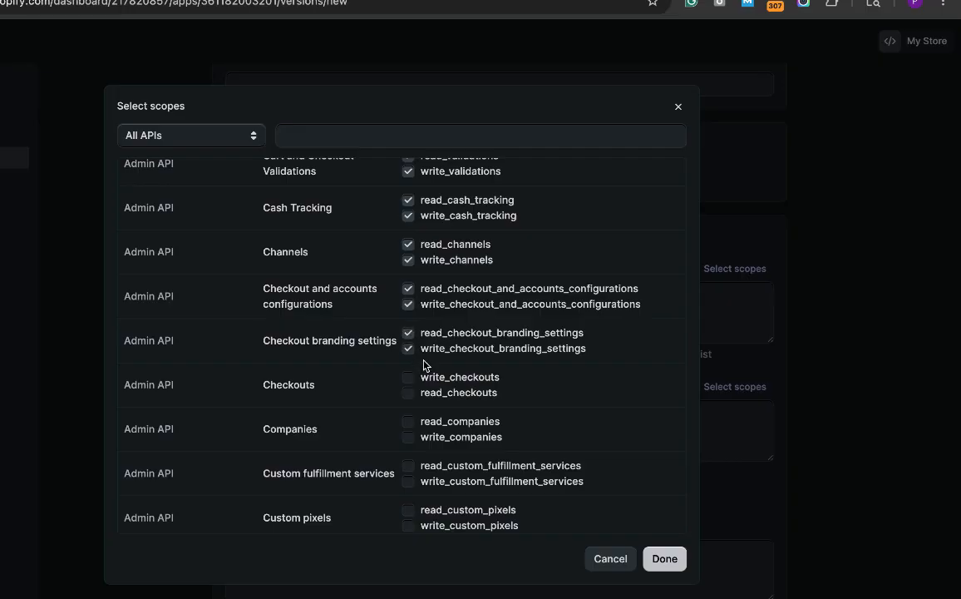
pyautogui.click(408, 377)
pyautogui.click(408, 393)
# Step: Select the read and write scopes for Companies, Custom fulfillment services and Custom pixels
pyautogui.scroll(-2, 501, 404)
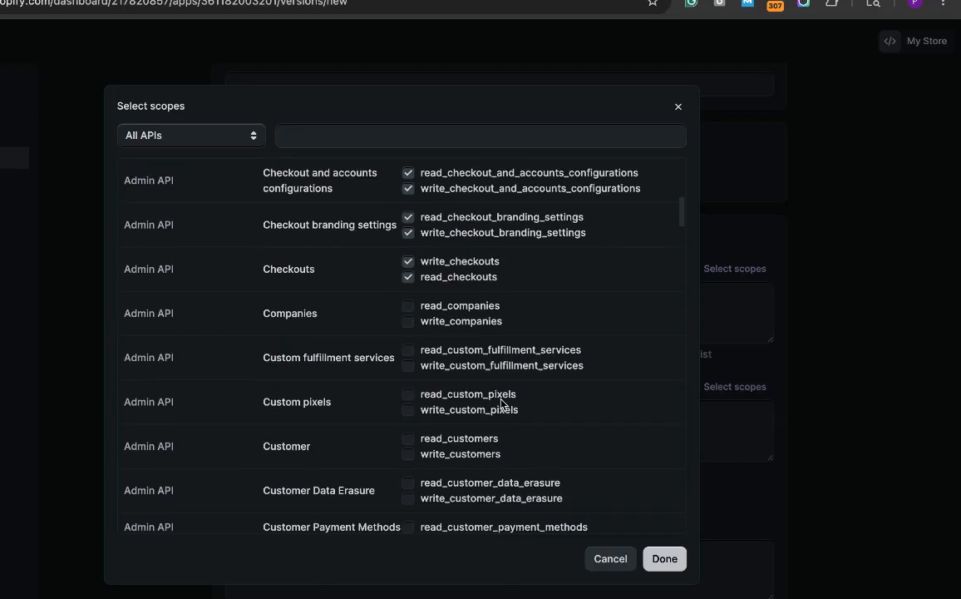
pyautogui.scroll(-1, 501, 404)
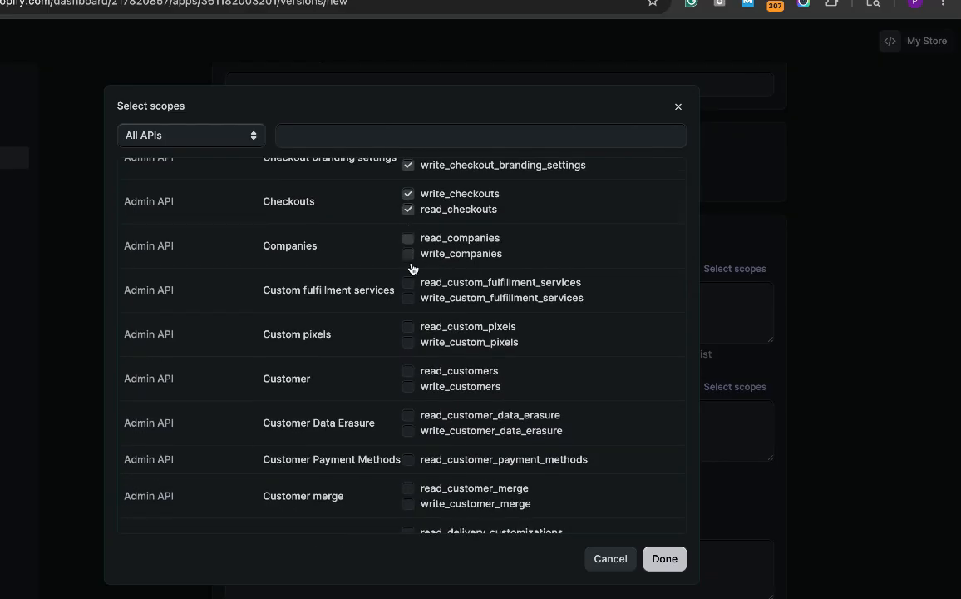
pyautogui.click(408, 237)
pyautogui.click(409, 254)
pyautogui.click(408, 283)
pyautogui.click(408, 297)
pyautogui.click(408, 326)
pyautogui.click(409, 342)
# Step: Select every scope for Customer, Customer Data Erasure, Customer Payment Methods and Customer merge
pyautogui.scroll(-1, 455, 353)
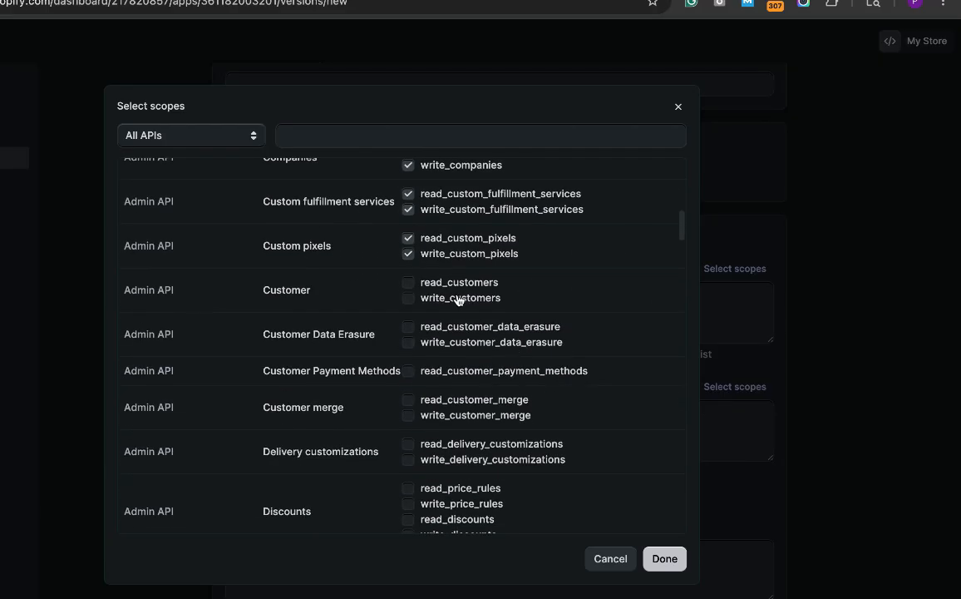
pyautogui.click(409, 283)
pyautogui.click(410, 298)
pyautogui.click(408, 326)
pyautogui.click(408, 342)
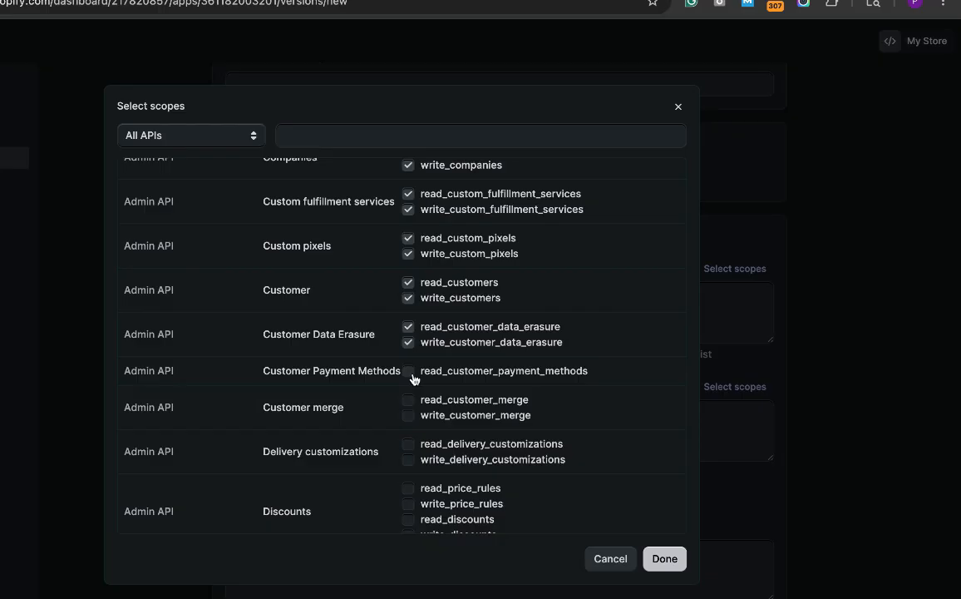
pyautogui.click(408, 400)
pyautogui.click(408, 415)
# Step: Select the Delivery customizations scopes and all four Discounts scopes for price rules and discounts
pyautogui.scroll(-1, 573, 403)
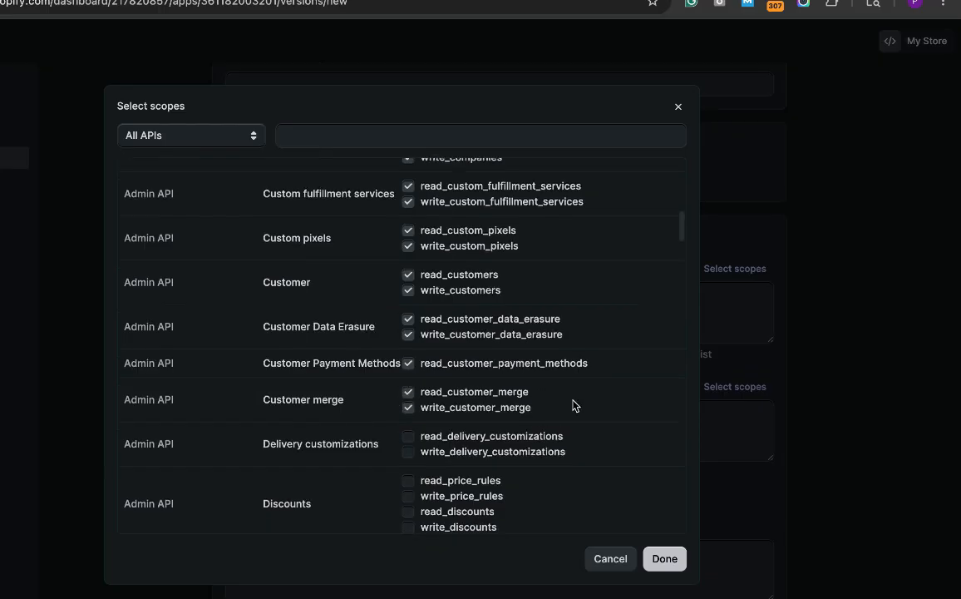
pyautogui.click(408, 332)
pyautogui.click(409, 347)
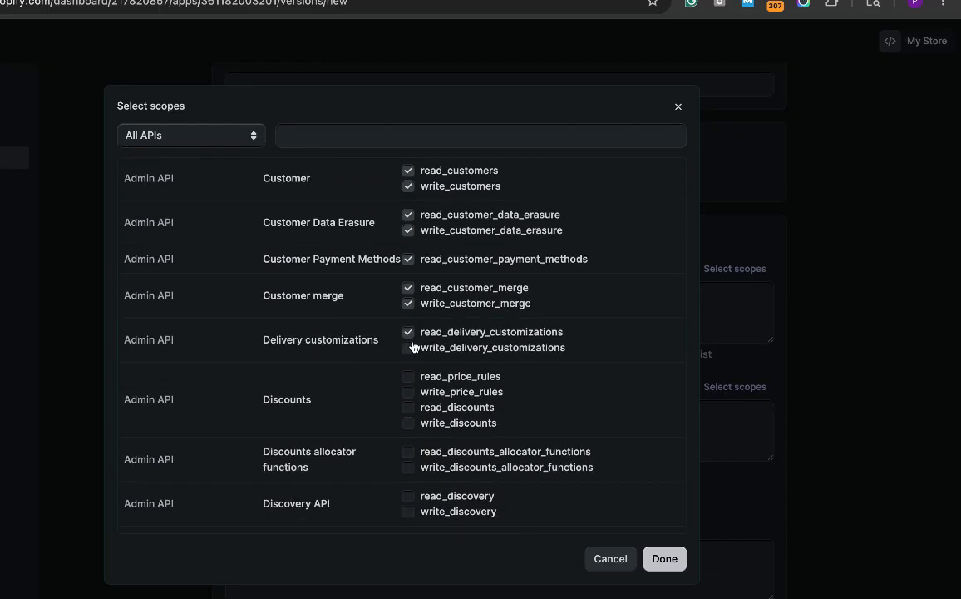
pyautogui.scroll(-1, 465, 333)
pyautogui.click(426, 291)
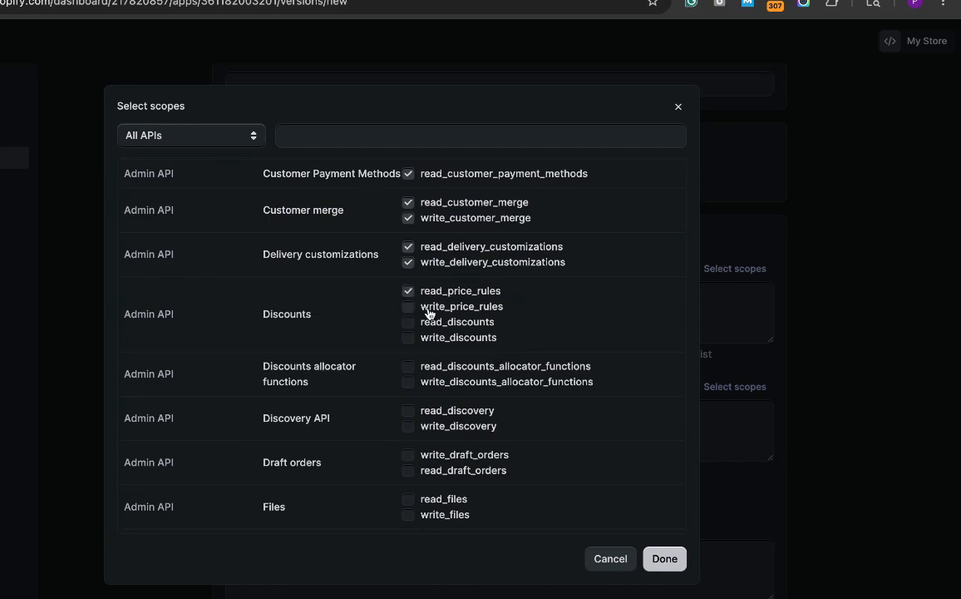
pyautogui.click(429, 307)
pyautogui.click(439, 322)
pyautogui.click(440, 338)
# Step: Select the read and write scopes for Discounts allocator functions and Discovery API
pyautogui.scroll(-1, 557, 326)
pyautogui.click(452, 281)
pyautogui.click(468, 296)
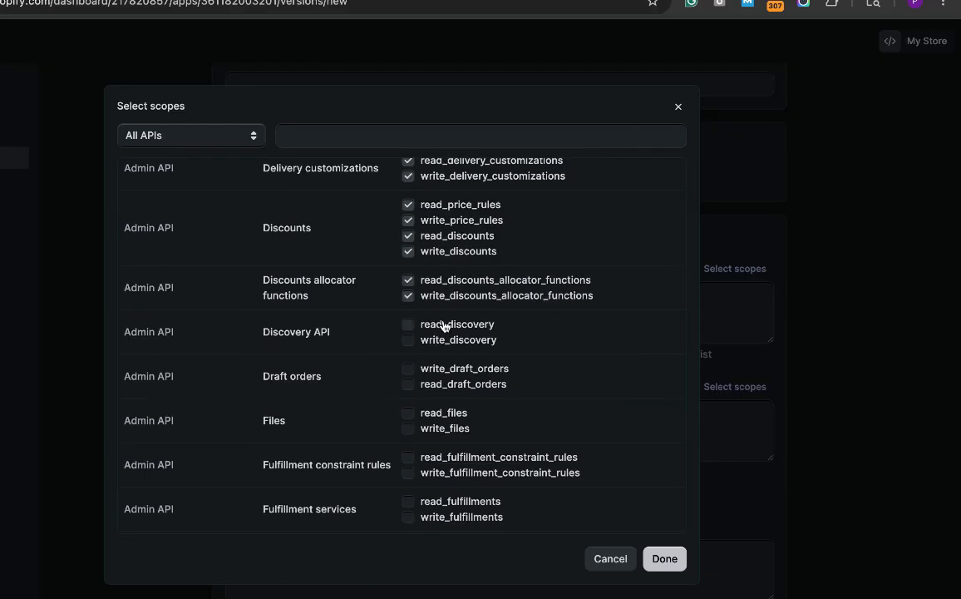
pyautogui.moveTo(444, 325); pyautogui.dragTo(454, 342)
pyautogui.click(424, 328)
pyautogui.click(444, 339)
# Step: Select the read and write scopes for Draft orders, Files and Fulfillment constraint rules
pyautogui.scroll(-1, 590, 345)
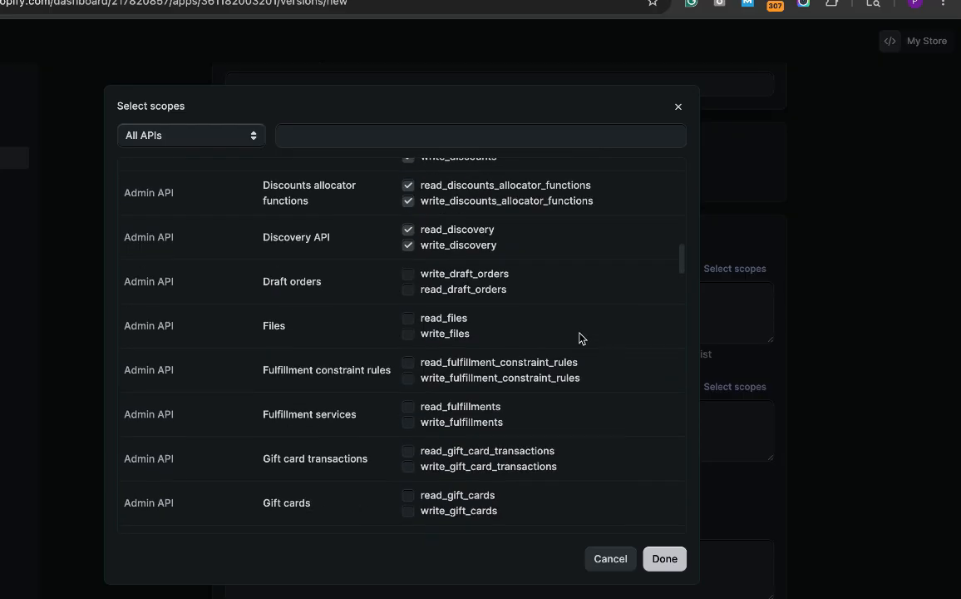
pyautogui.click(431, 278)
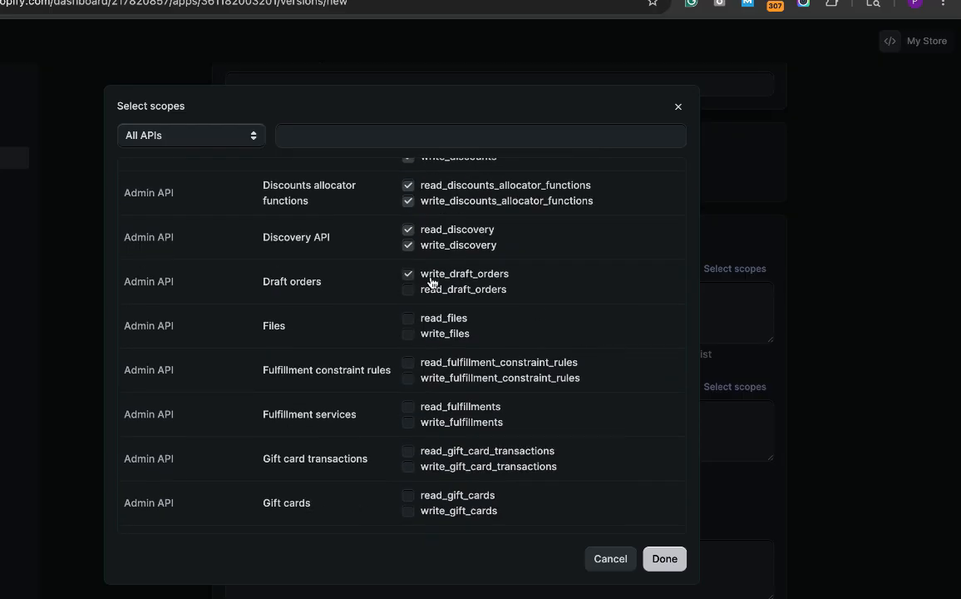
pyautogui.moveTo(434, 326); pyautogui.dragTo(437, 334)
pyautogui.click(432, 322)
pyautogui.click(439, 334)
pyautogui.click(463, 364)
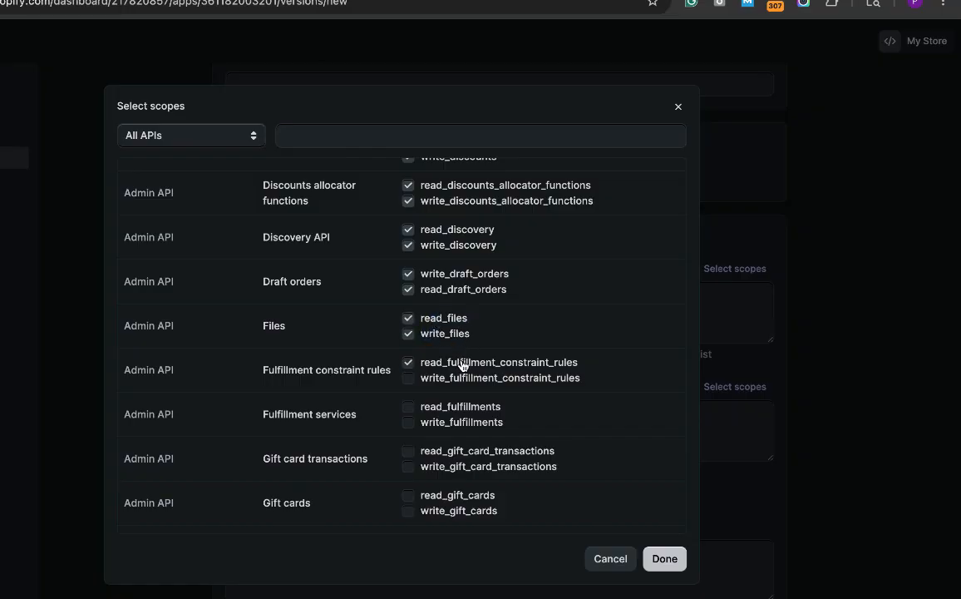
pyautogui.click(463, 378)
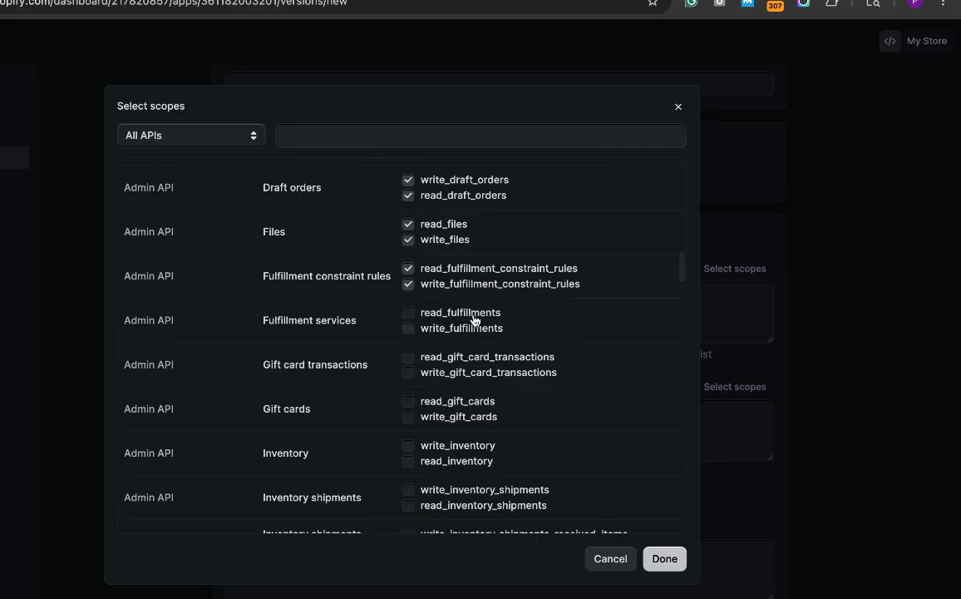
# Step: Select the read and write scopes for Fulfillment services, Gift card transactions and Gift cards
pyautogui.click(409, 312)
pyautogui.click(458, 360)
pyautogui.click(470, 374)
pyautogui.click(456, 400)
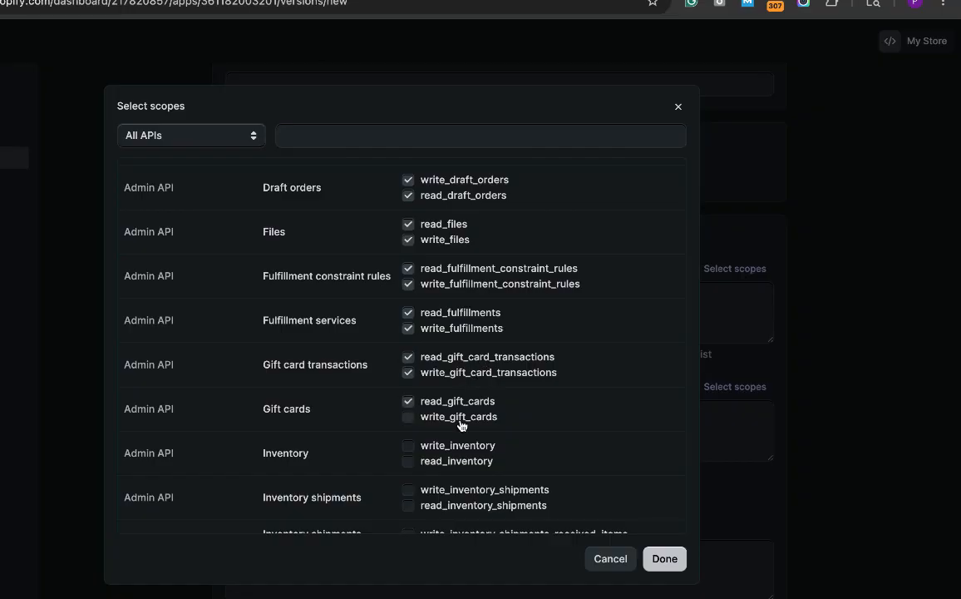
pyautogui.click(460, 417)
# Step: Select the read and write scopes for Inventory and Inventory shipments
pyautogui.scroll(-2, 554, 414)
pyautogui.moveTo(453, 329); pyautogui.dragTo(477, 331)
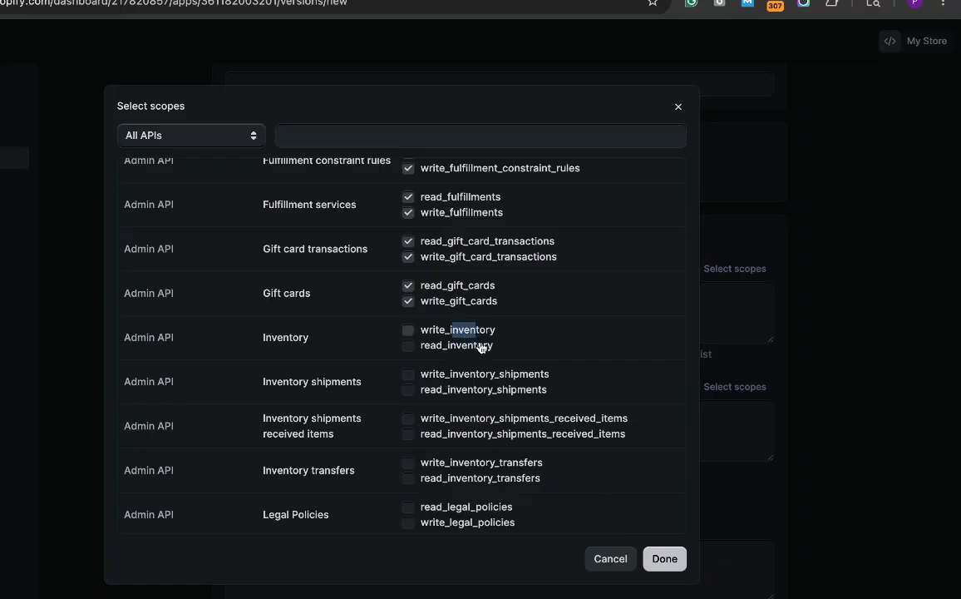
pyautogui.click(457, 330)
pyautogui.click(448, 345)
pyautogui.moveTo(477, 376); pyautogui.dragTo(469, 390)
pyautogui.click(449, 377)
pyautogui.click(449, 376)
pyautogui.click(434, 390)
# Step: Select the read and write scopes for Inventory shipments received items and Inventory transfers
pyautogui.scroll(-1, 614, 386)
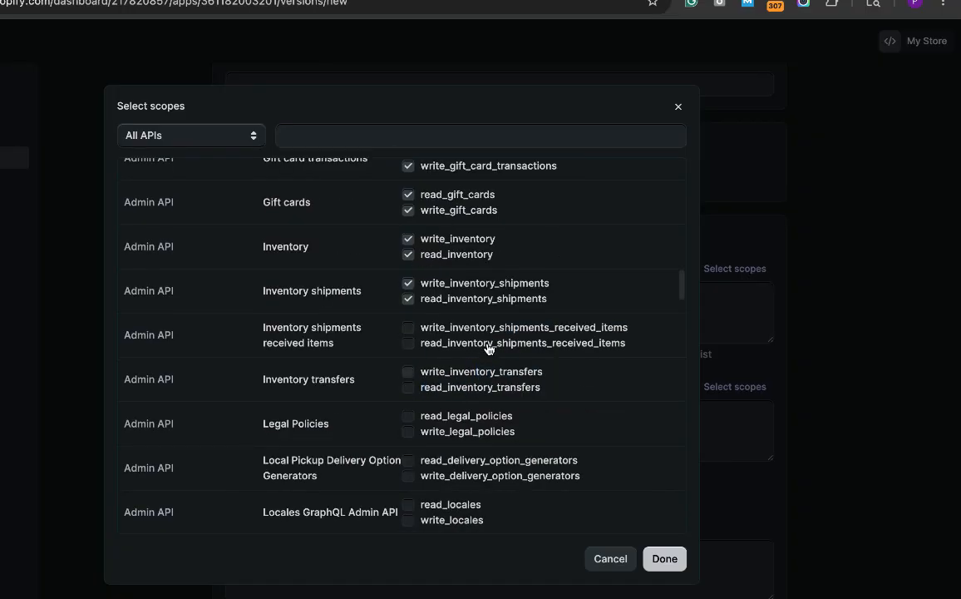
pyautogui.click(470, 329)
pyautogui.click(457, 341)
pyautogui.moveTo(444, 370); pyautogui.dragTo(459, 396)
pyautogui.click(425, 375)
pyautogui.click(434, 386)
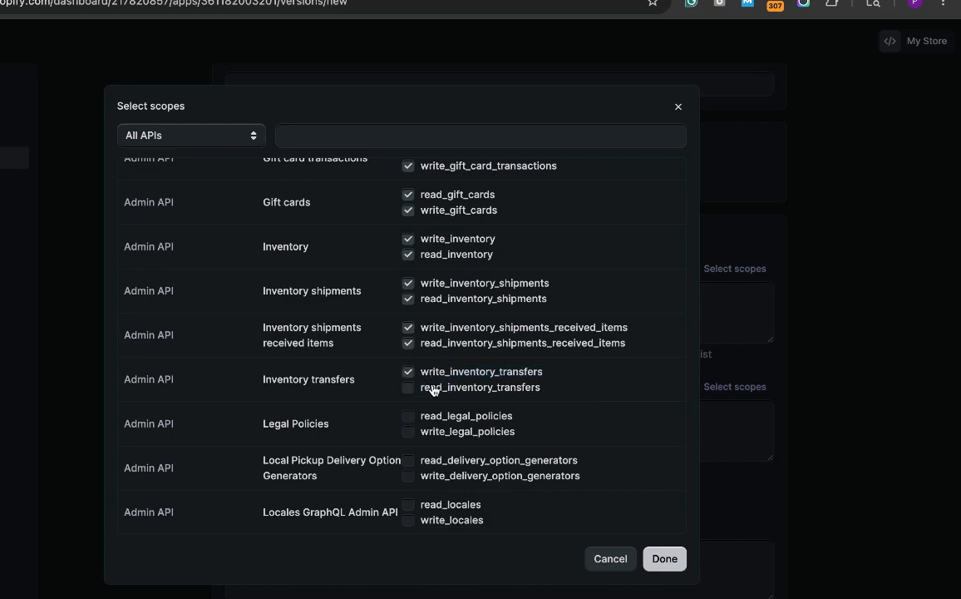
# Step: Select the read and write scopes for Legal Policies and Local Pickup Delivery Option Generators
pyautogui.scroll(-2, 547, 401)
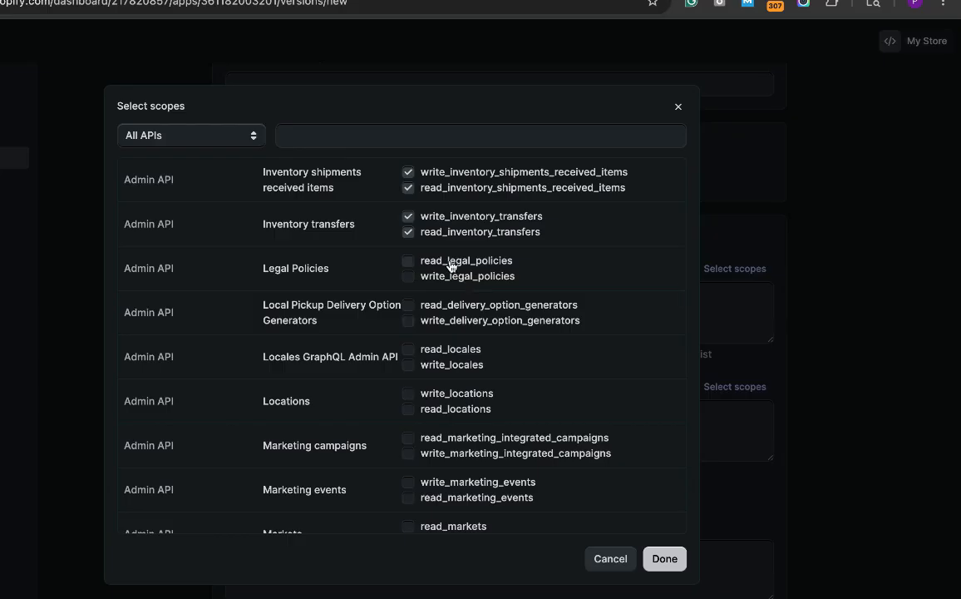
pyautogui.click(450, 262)
pyautogui.click(451, 277)
pyautogui.click(446, 308)
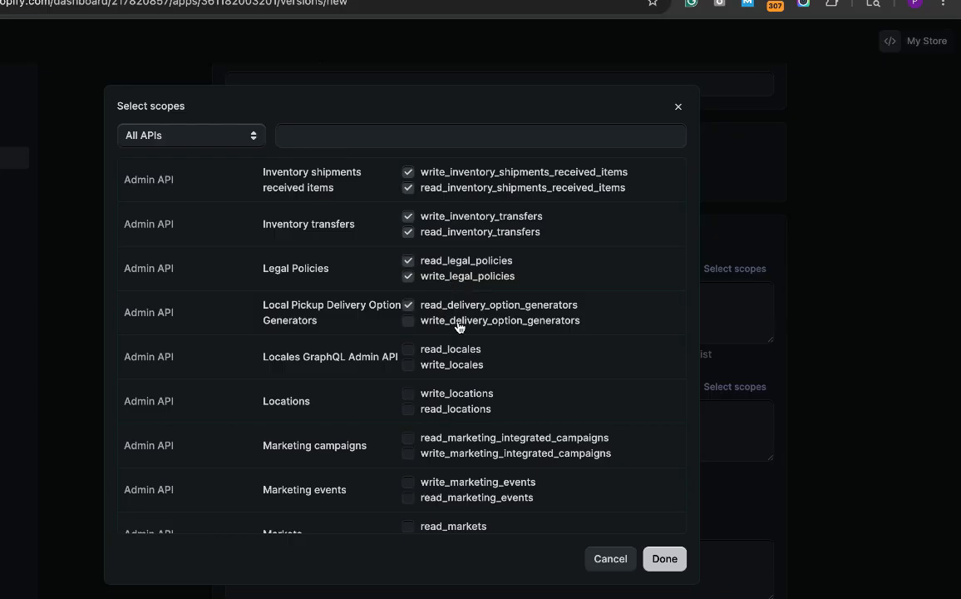
pyautogui.click(458, 321)
# Step: Select the read and write scopes for Locales GraphQL Admin API and Locations
pyautogui.click(412, 348)
pyautogui.click(470, 366)
pyautogui.click(491, 395)
pyautogui.click(491, 409)
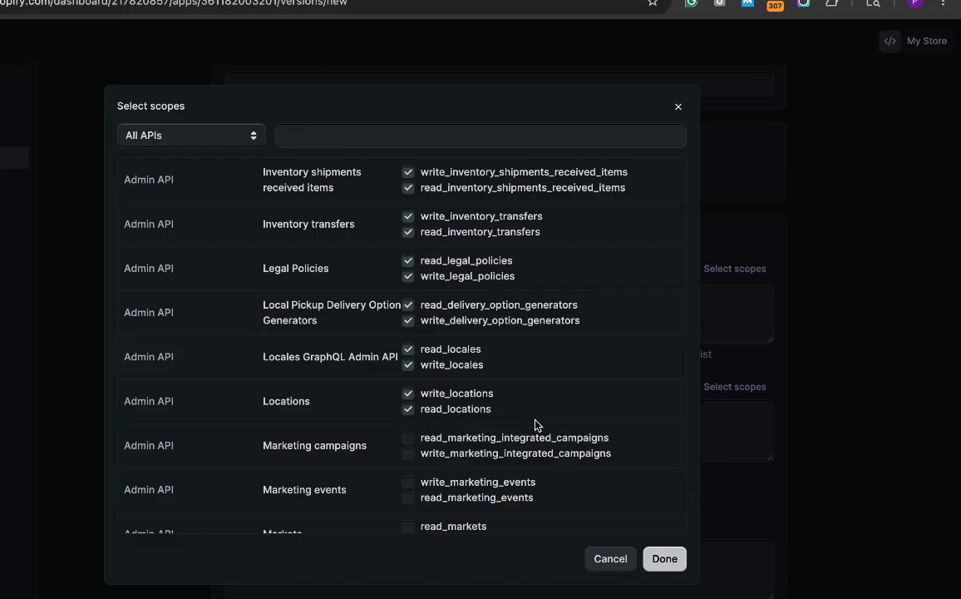
# Step: Select the read and write scopes for Marketing campaigns and Marketing events
pyautogui.scroll(-5, 535, 424)
pyautogui.moveTo(468, 232); pyautogui.dragTo(477, 244)
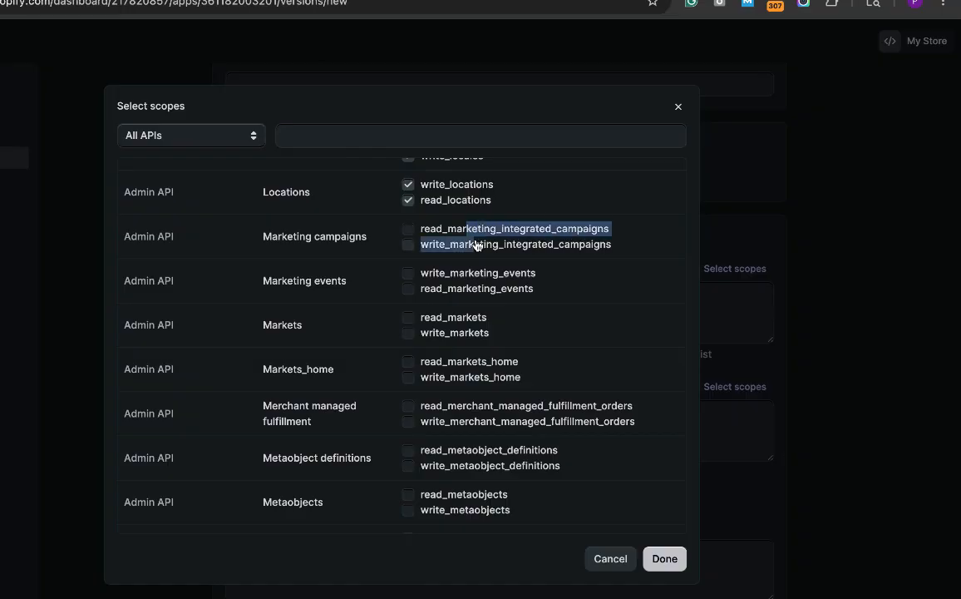
pyautogui.click(455, 224)
pyautogui.click(460, 245)
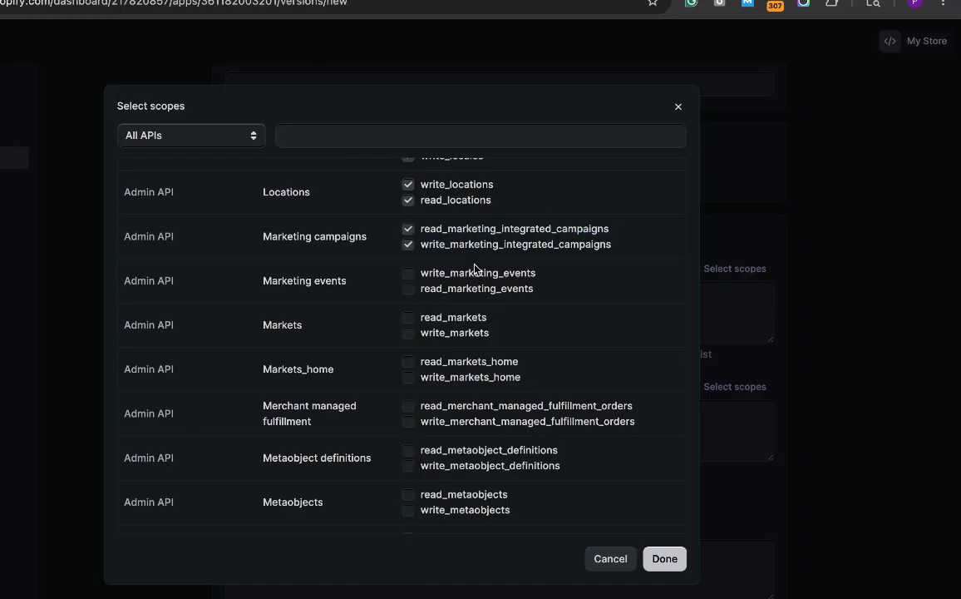
pyautogui.click(464, 277)
pyautogui.click(473, 290)
# Step: Select the read and write scopes for Markets, Markets_home and Merchant managed fulfillment
pyautogui.click(462, 316)
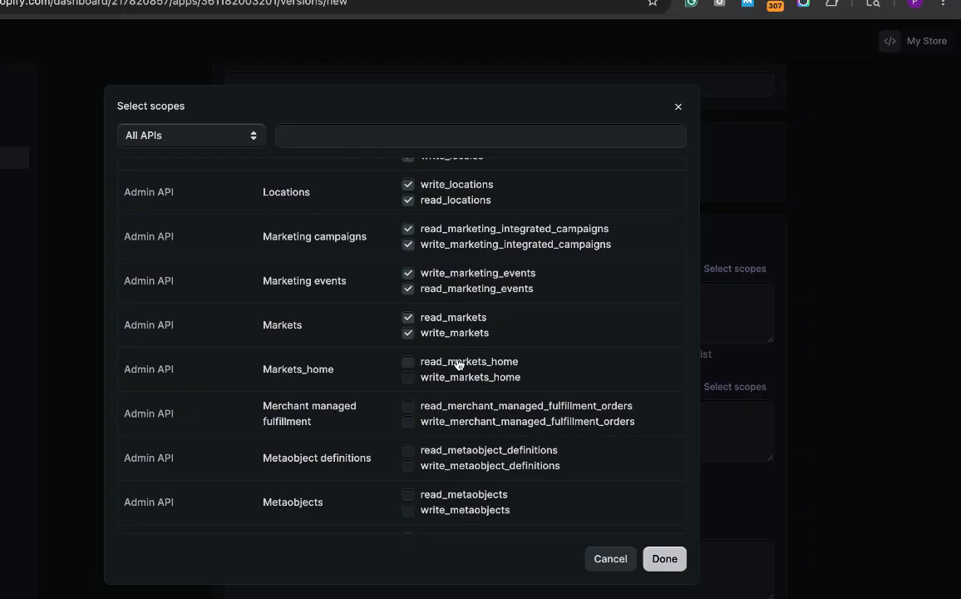
pyautogui.click(457, 364)
pyautogui.click(463, 407)
pyautogui.click(471, 421)
# Step: Select the read and write scopes for Metaobject definitions and Metaobjects
pyautogui.scroll(-3, 626, 339)
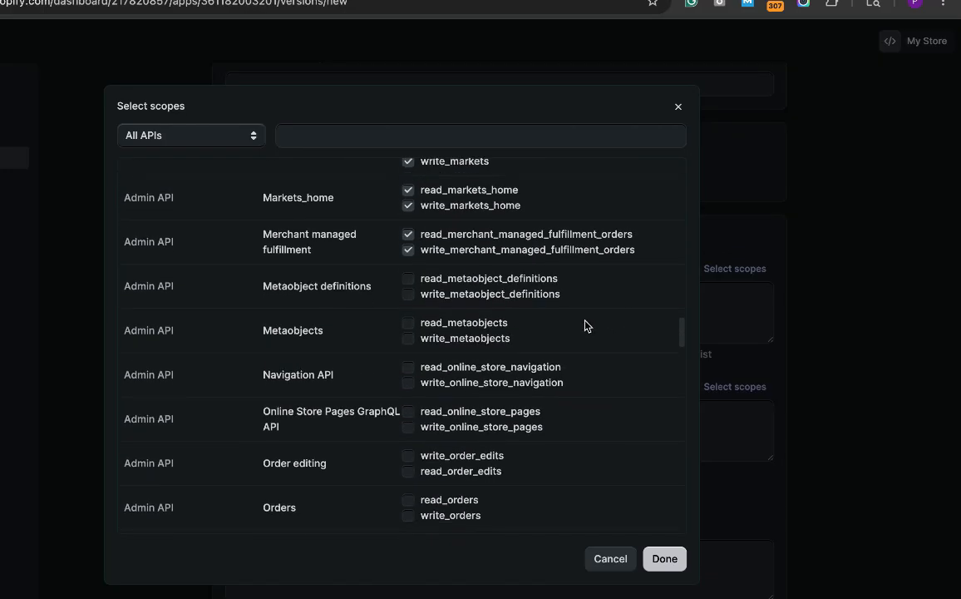
pyautogui.click(482, 279)
pyautogui.click(452, 323)
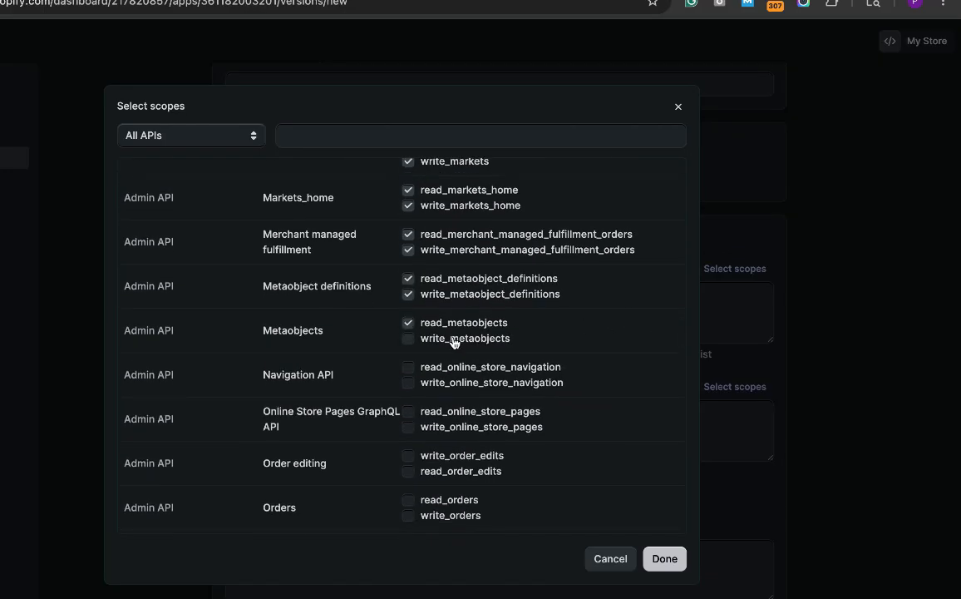
pyautogui.click(454, 338)
# Step: Select the read and write scopes for Navigation API and Online Store Pages GraphQL API
pyautogui.click(449, 370)
pyautogui.click(451, 383)
pyautogui.click(458, 415)
pyautogui.click(470, 427)
# Step: Select the read and write scopes for Order editing, Orders and Packing slip templates
pyautogui.scroll(-1, 471, 432)
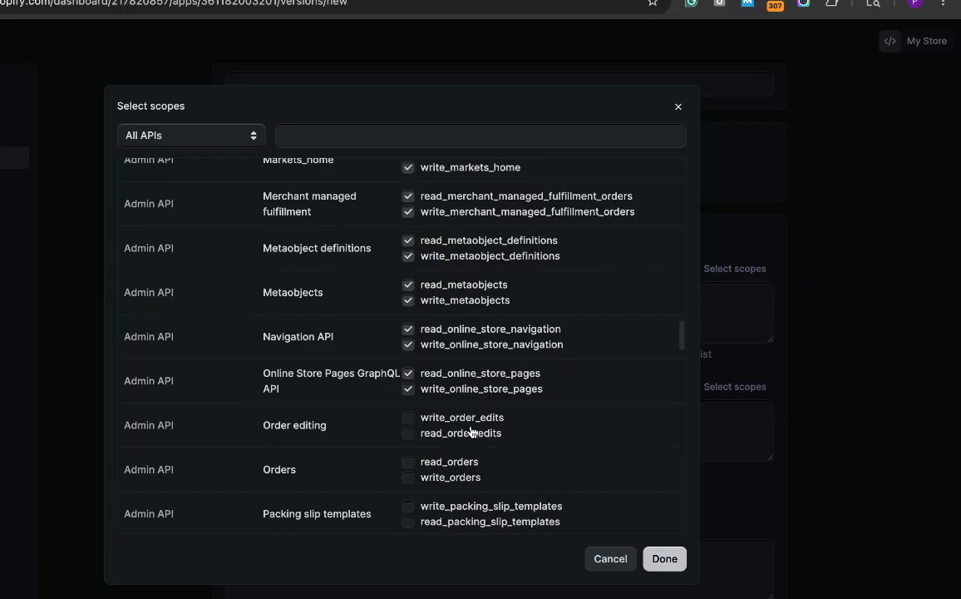
pyautogui.scroll(-3, 471, 432)
pyautogui.click(434, 279)
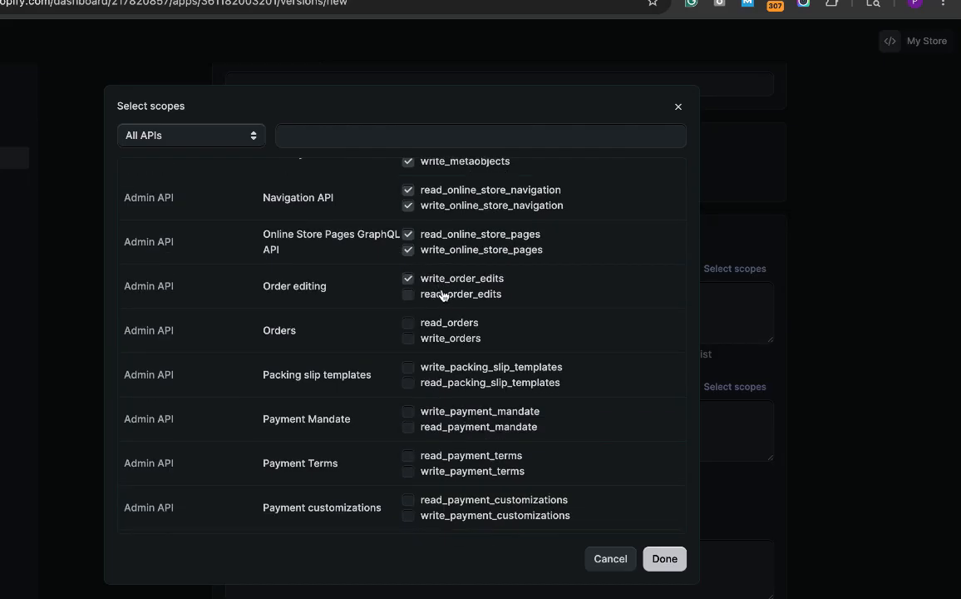
pyautogui.click(443, 295)
pyautogui.click(454, 322)
pyautogui.click(467, 341)
pyautogui.click(424, 369)
pyautogui.click(458, 382)
# Step: Select the read and write scopes for Payment Mandate, Payment Terms and Payment customizations
pyautogui.scroll(-3, 463, 384)
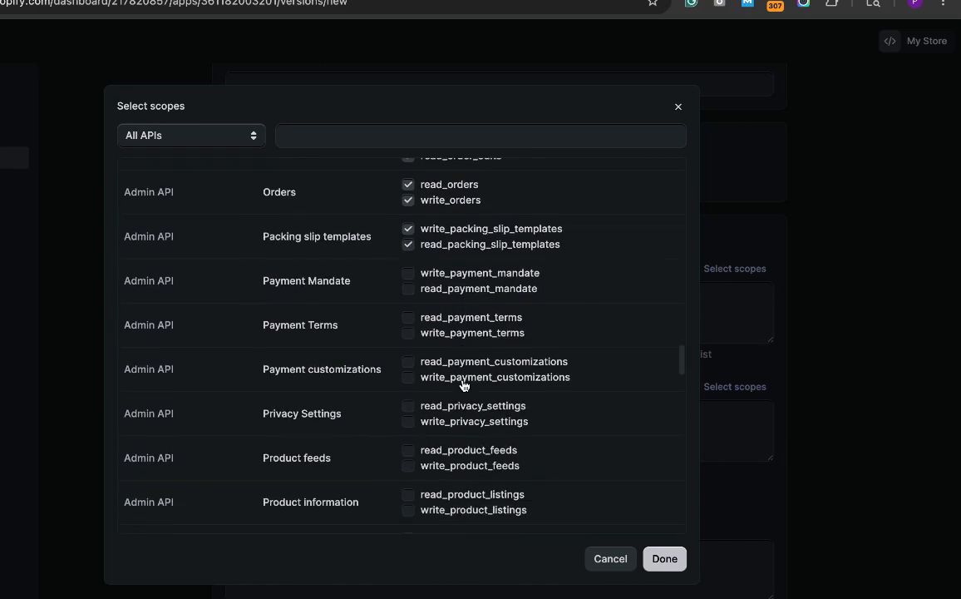
pyautogui.scroll(-1, 463, 384)
pyautogui.click(432, 230)
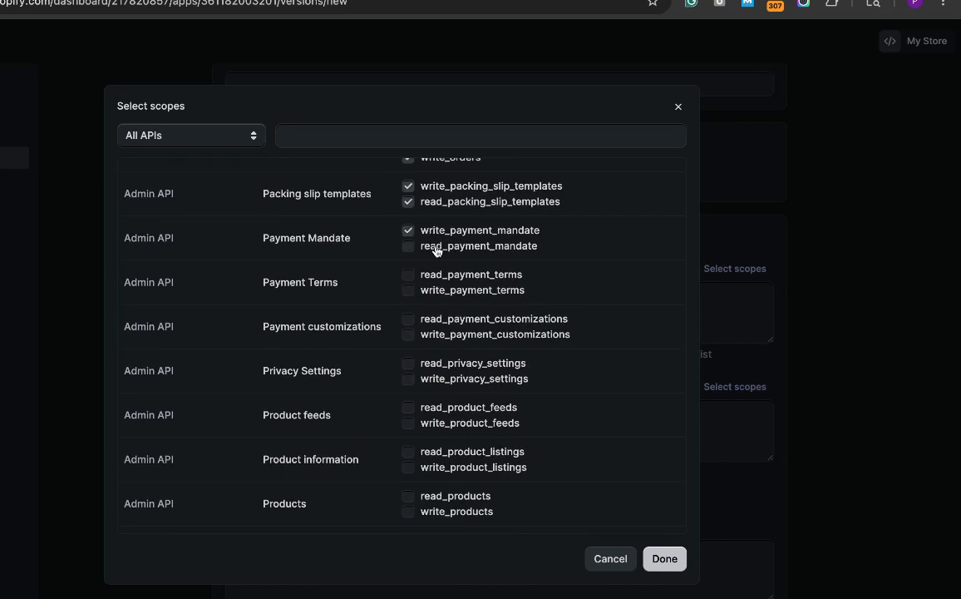
pyautogui.click(436, 248)
pyautogui.click(450, 274)
pyautogui.click(457, 289)
pyautogui.click(463, 322)
pyautogui.click(473, 334)
# Step: Select the read and write scopes for Privacy Settings and Product feeds
pyautogui.scroll(-3, 470, 333)
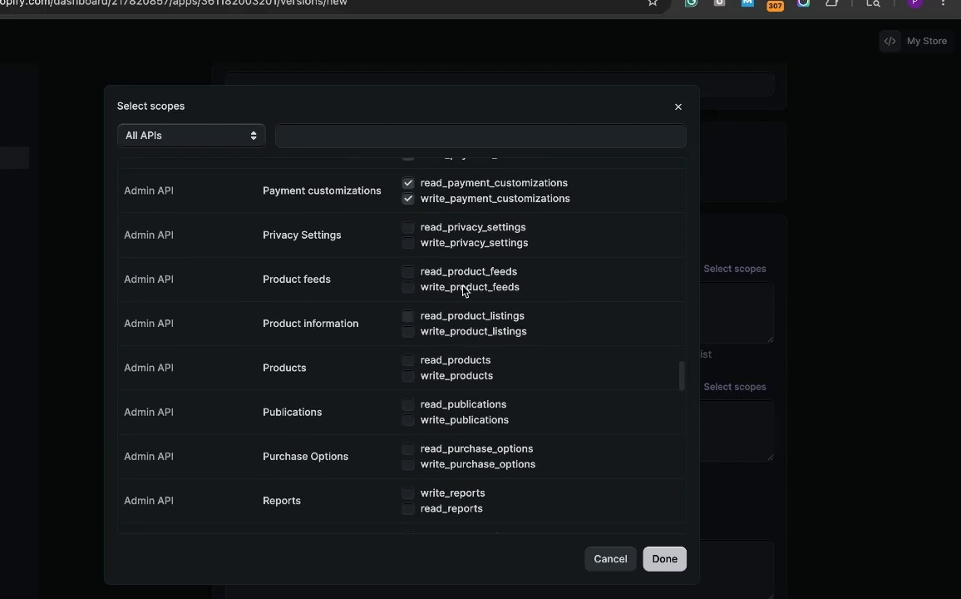
pyautogui.click(444, 228)
pyautogui.click(457, 243)
pyautogui.click(467, 275)
pyautogui.click(456, 288)
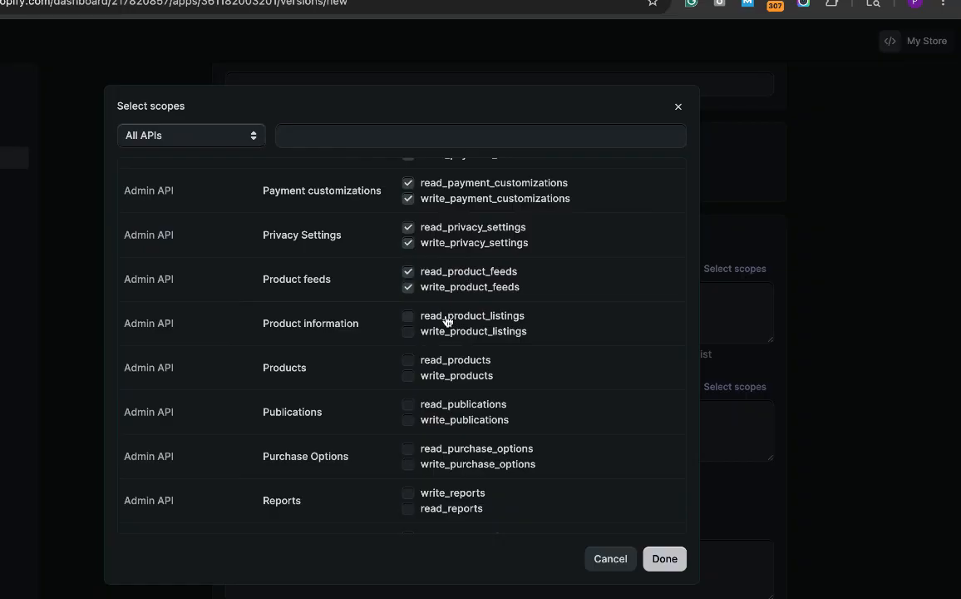
# Step: Select the read and write scopes for Product information, Products and Publications
pyautogui.click(447, 318)
pyautogui.click(447, 332)
pyautogui.click(450, 362)
pyautogui.click(453, 377)
pyautogui.click(452, 406)
pyautogui.click(455, 421)
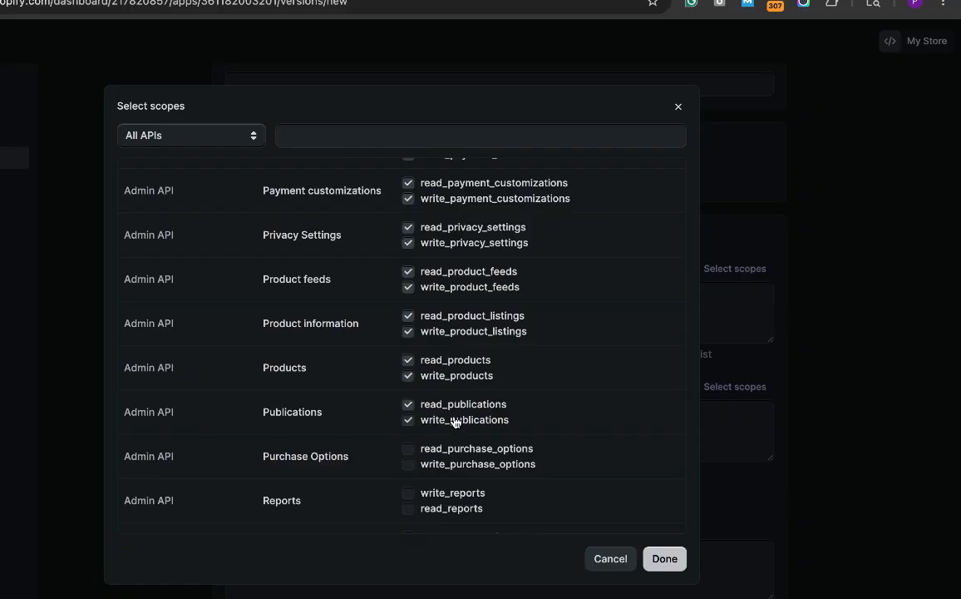
# Step: Select the read and write scopes for Purchase Options, Reports and Resource feedback
pyautogui.scroll(-3, 454, 399)
pyautogui.moveTo(438, 232); pyautogui.dragTo(435, 244)
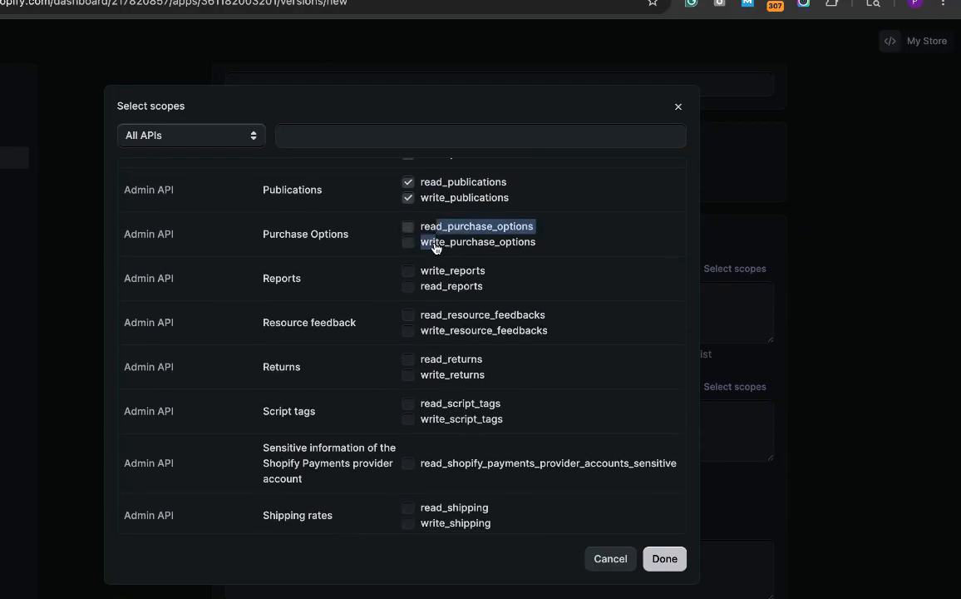
pyautogui.click(434, 227)
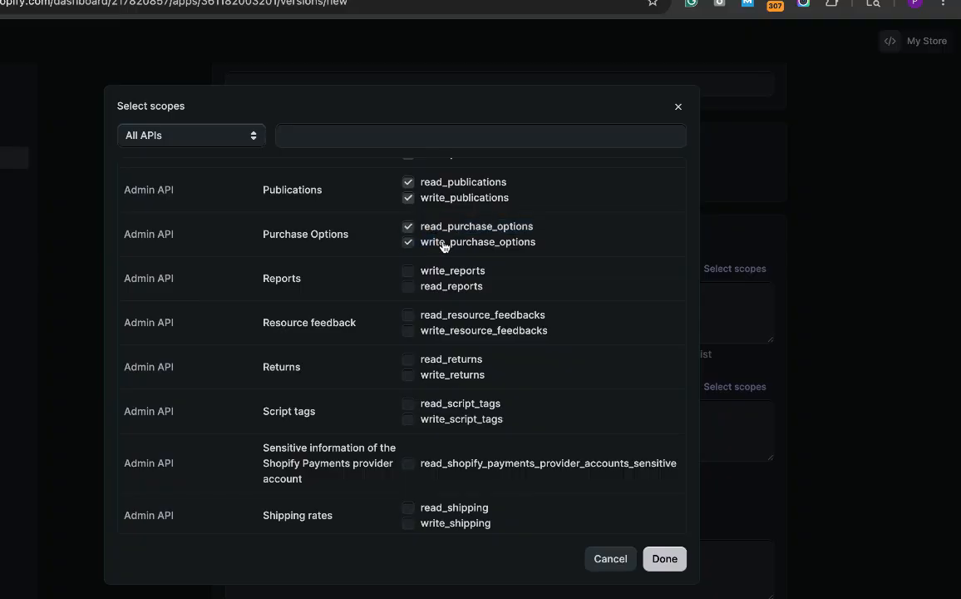
pyautogui.click(442, 243)
pyautogui.click(448, 272)
pyautogui.click(458, 287)
pyautogui.click(455, 316)
pyautogui.click(458, 331)
# Step: Select the read and write scopes for Returns and Script tags, plus read_shopify_payments_provider_accounts_sensitive
pyautogui.click(460, 360)
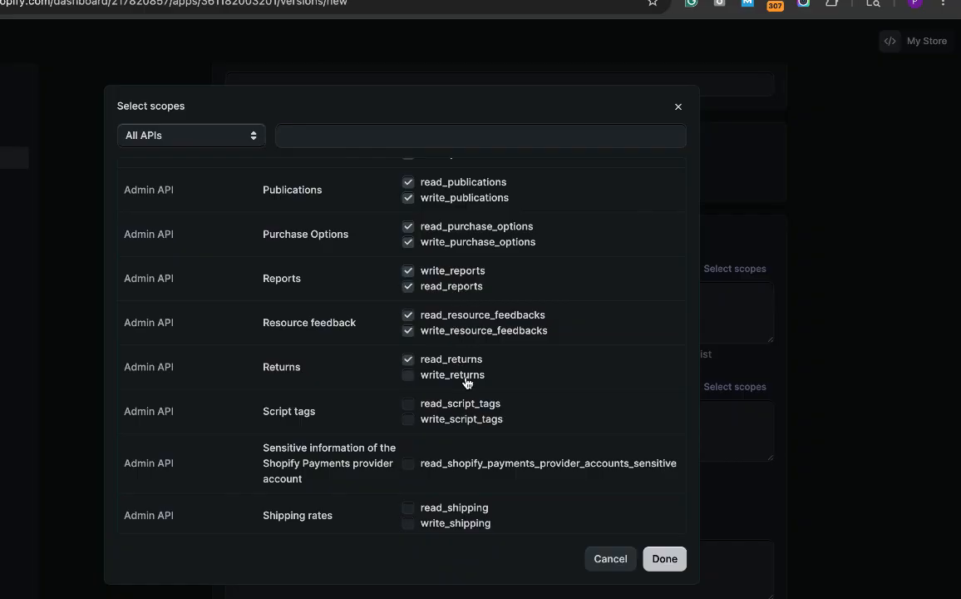
pyautogui.click(464, 375)
pyautogui.click(456, 404)
pyautogui.click(455, 422)
pyautogui.click(441, 464)
# Step: Select both Shipping rates scopes and the Shopify Payments read scopes for accounts, payouts and bank accounts
pyautogui.scroll(-2, 515, 464)
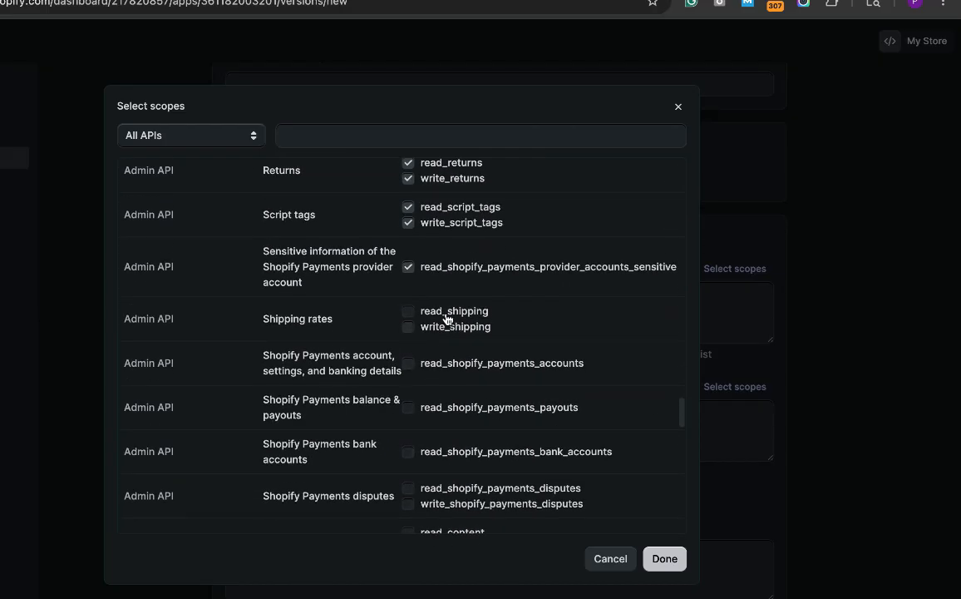
pyautogui.click(439, 310)
pyautogui.click(455, 328)
pyautogui.click(460, 407)
pyautogui.click(466, 451)
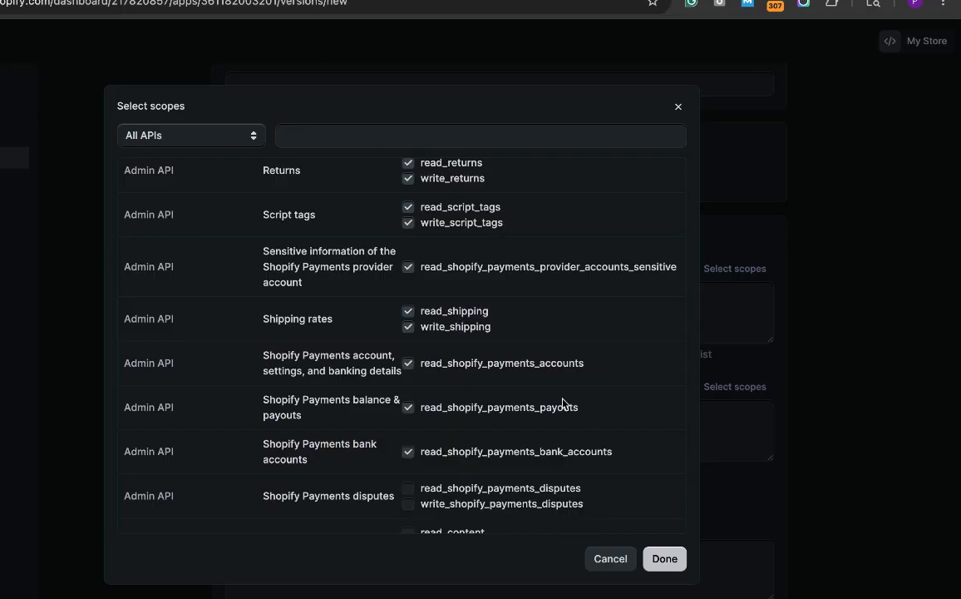
# Step: Select the read and write scopes for Shopify Payments disputes and Store content
pyautogui.scroll(-3, 565, 404)
pyautogui.click(463, 294)
pyautogui.click(461, 302)
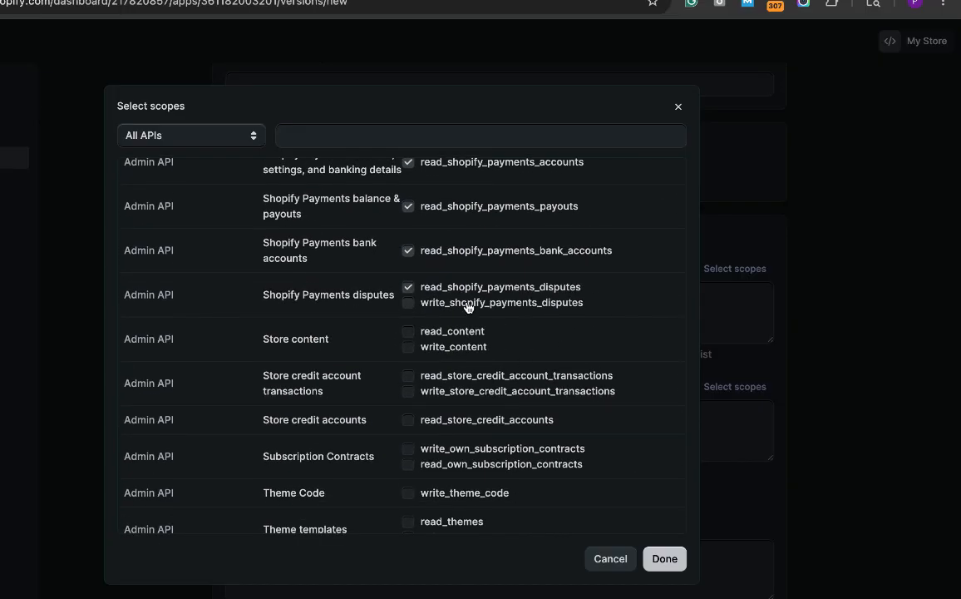
pyautogui.click(452, 331)
pyautogui.click(458, 346)
# Step: Select every Admin API scope for Store credit account transactions, Store credit accounts, Subscription Contracts and Theme Code
pyautogui.click(462, 375)
pyautogui.click(466, 391)
pyautogui.click(466, 420)
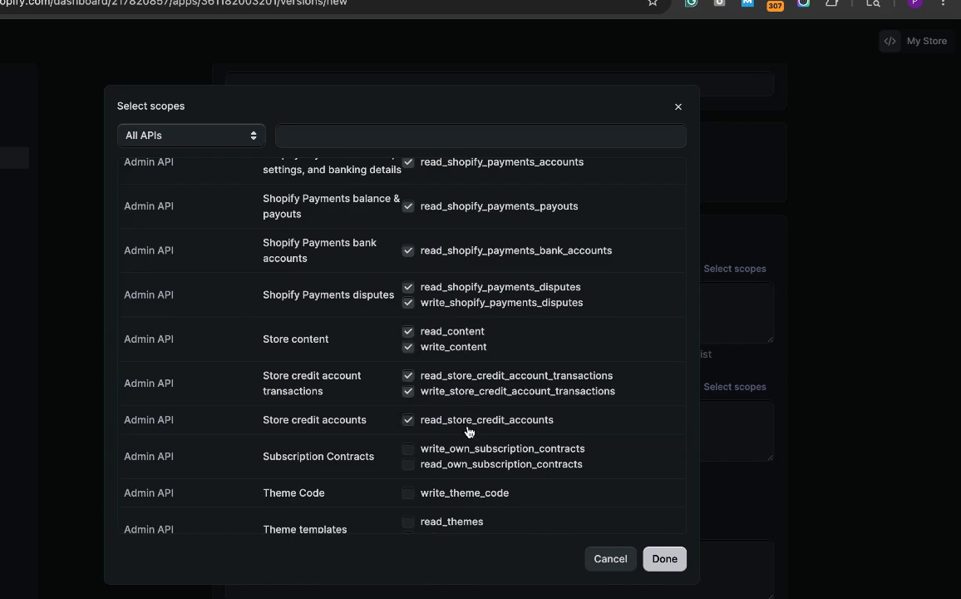
pyautogui.click(463, 449)
pyautogui.click(464, 465)
pyautogui.click(457, 492)
# Step: Select the read and write scopes for Theme templates and Third party fulfillment
pyautogui.scroll(-3, 559, 485)
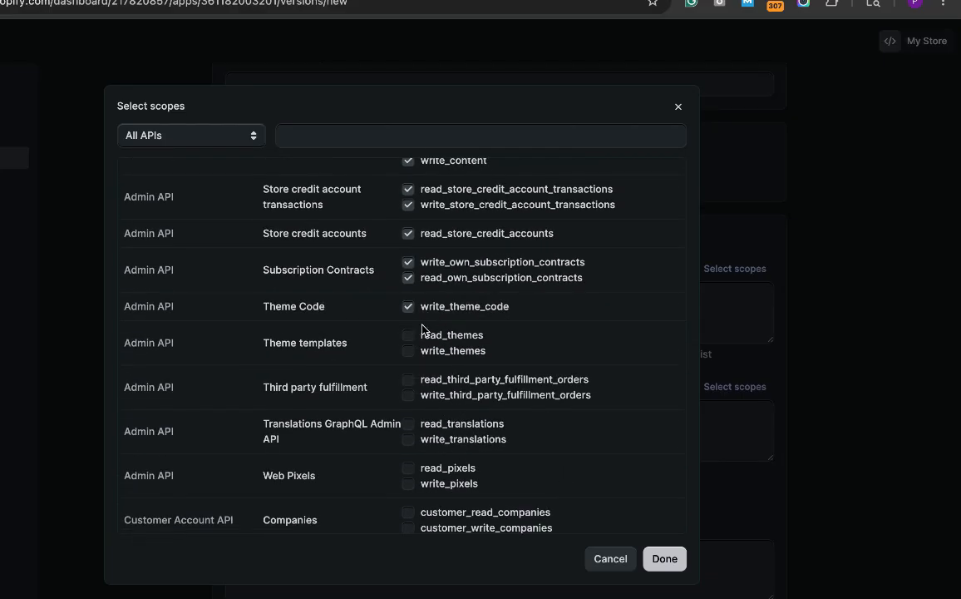
pyautogui.click(441, 337)
pyautogui.click(459, 381)
pyautogui.click(461, 396)
# Step: Select the read and write scopes for Translations GraphQL Admin API and Web Pixels
pyautogui.scroll(-3, 546, 444)
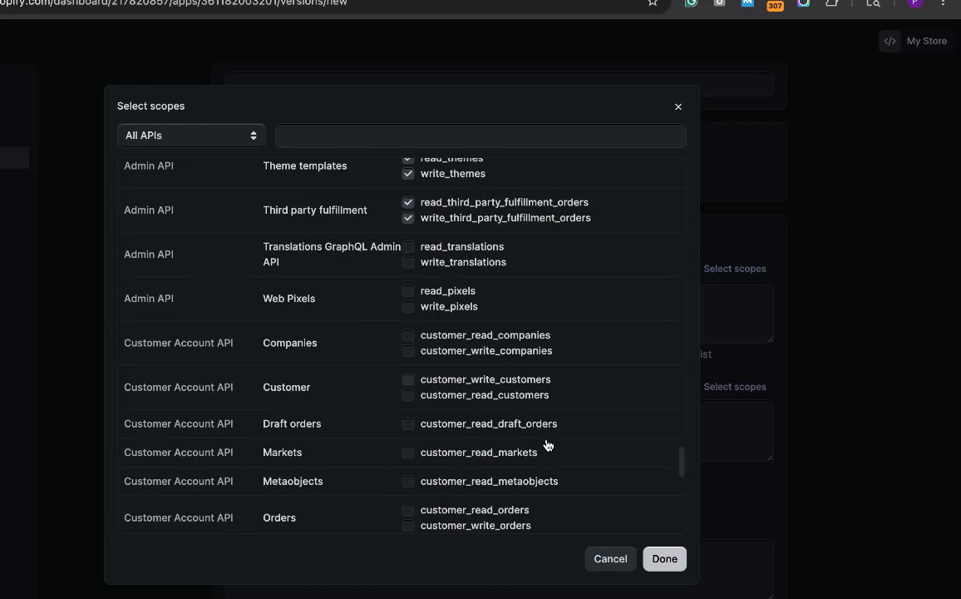
pyautogui.click(461, 247)
pyautogui.click(464, 262)
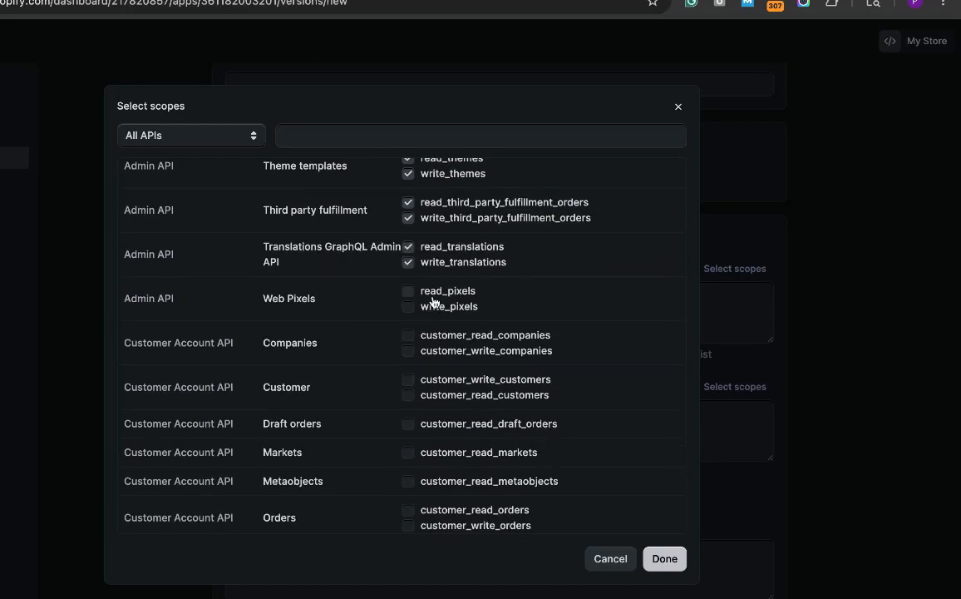
pyautogui.click(437, 291)
pyautogui.click(438, 306)
# Step: Select the Customer Account API read and write scopes for Companies and Customer
pyautogui.click(438, 335)
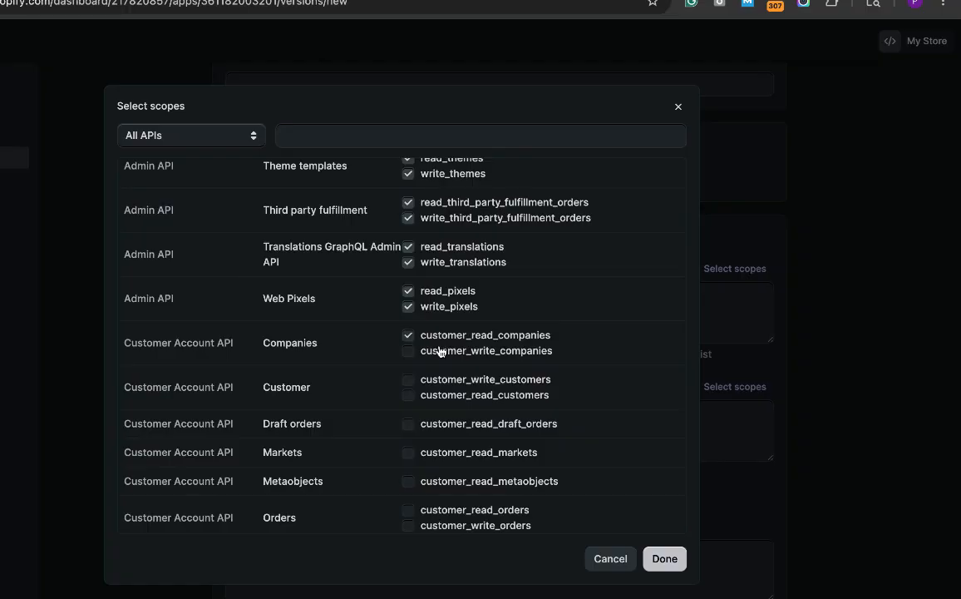
pyautogui.click(440, 351)
pyautogui.click(443, 379)
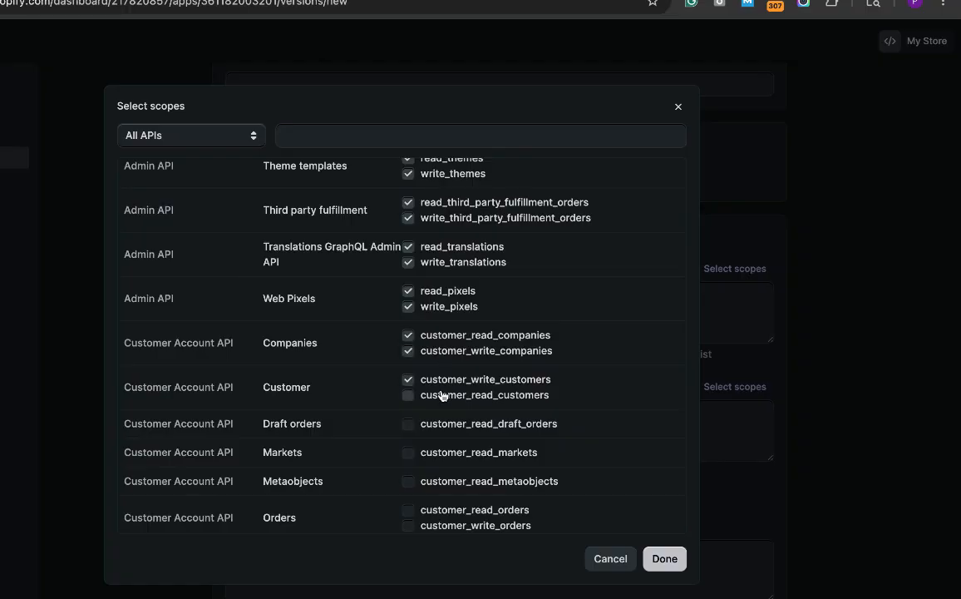
pyautogui.click(441, 395)
# Step: Select every Customer Account API scope for Draft orders, Markets, Metaobjects and Orders
pyautogui.scroll(-3, 544, 403)
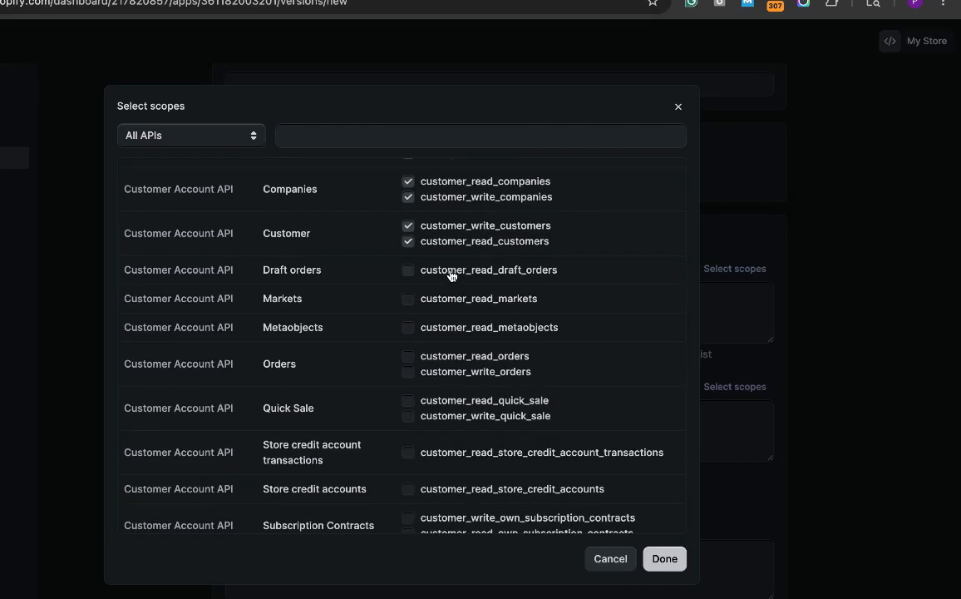
pyautogui.moveTo(447, 271); pyautogui.dragTo(461, 299)
pyautogui.click(441, 275)
pyautogui.click(479, 299)
pyautogui.click(443, 331)
pyautogui.click(438, 357)
pyautogui.click(437, 372)
# Step: Select the Customer Account API scopes for Quick Sale and Store credit account transactions
pyautogui.click(436, 403)
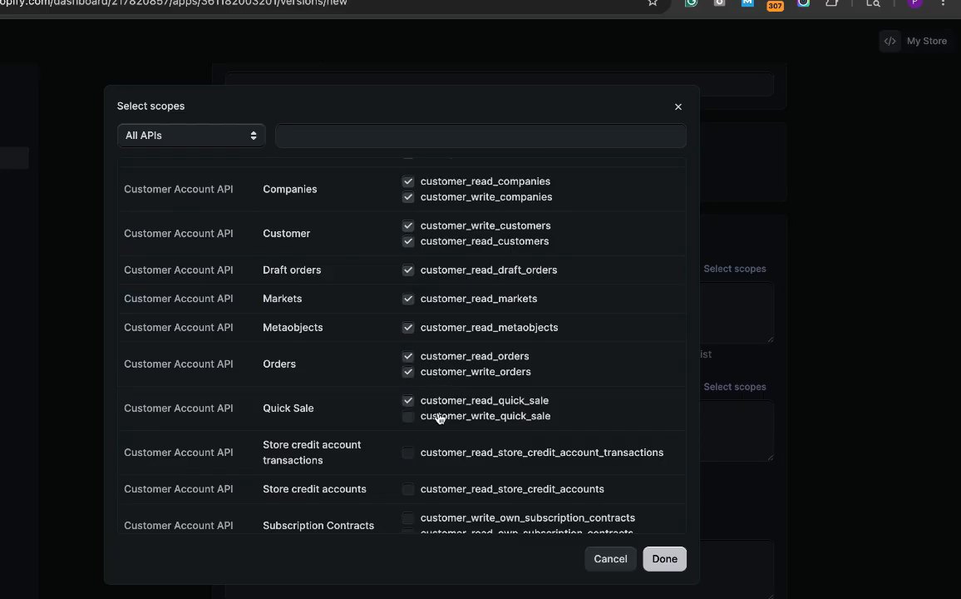
pyautogui.click(440, 415)
pyautogui.click(444, 453)
# Step: Select the Customer Account API scopes for Store credit accounts and the read and write scopes for Subscription Contracts
pyautogui.scroll(-3, 589, 395)
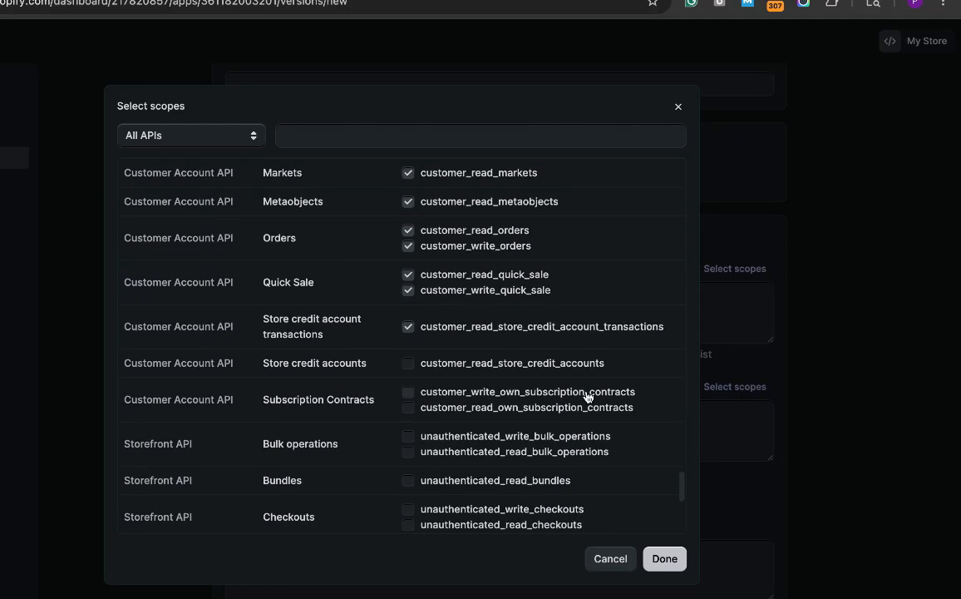
pyautogui.click(440, 363)
pyautogui.click(449, 393)
pyautogui.click(407, 407)
# Step: Select every Storefront API scope for Bulk operations, Bundles and Checkouts
pyautogui.click(405, 437)
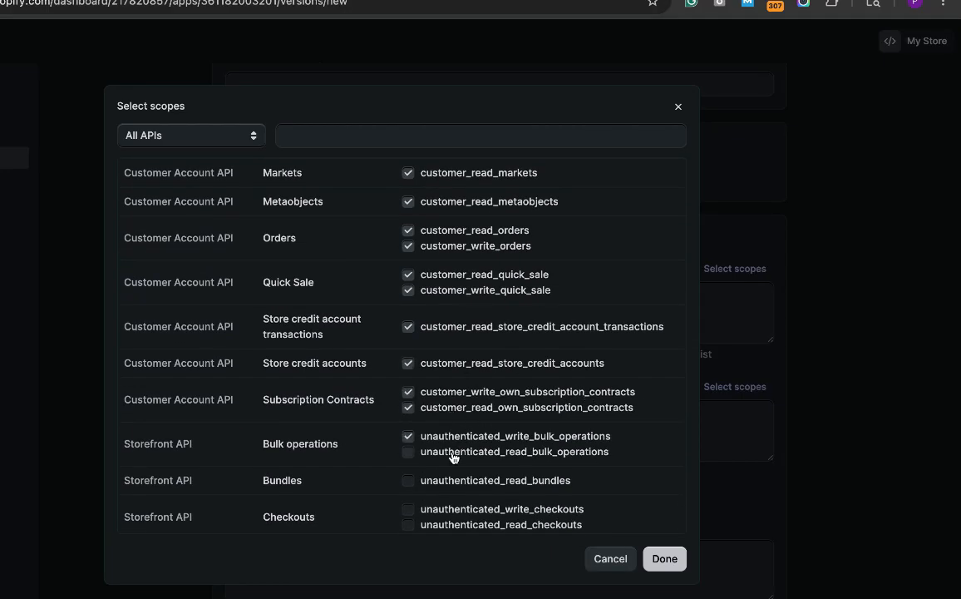
pyautogui.click(435, 509)
pyautogui.scroll(-4, 520, 468)
pyautogui.scroll(-1, 520, 468)
pyautogui.click(438, 333)
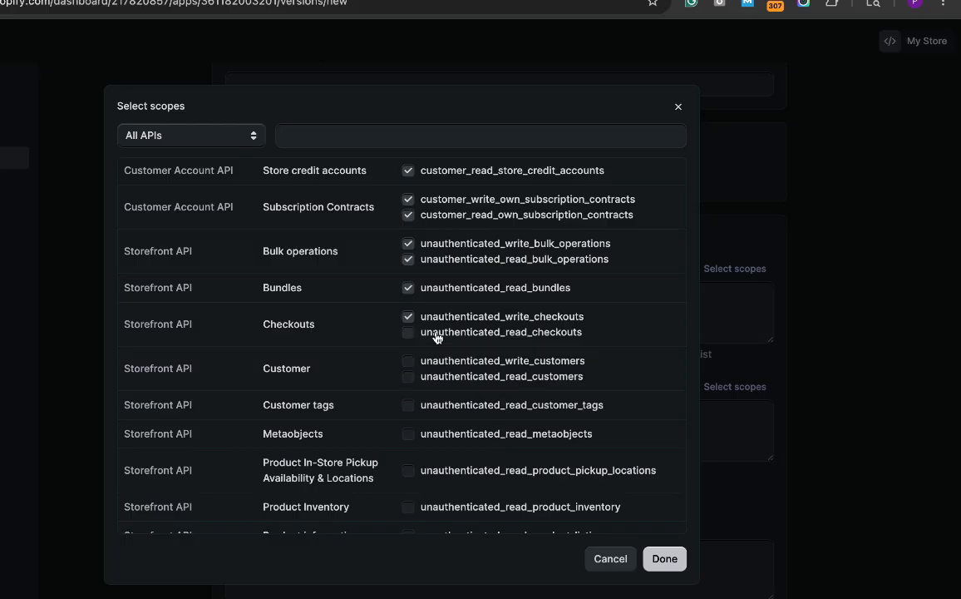
# Step: Select the Storefront API scopes for Customer, Customer tags, Metaobjects, Product In-Store Pickup Availability & Locations and Product Inventory
pyautogui.click(444, 363)
pyautogui.click(440, 378)
pyautogui.click(435, 407)
pyautogui.click(437, 436)
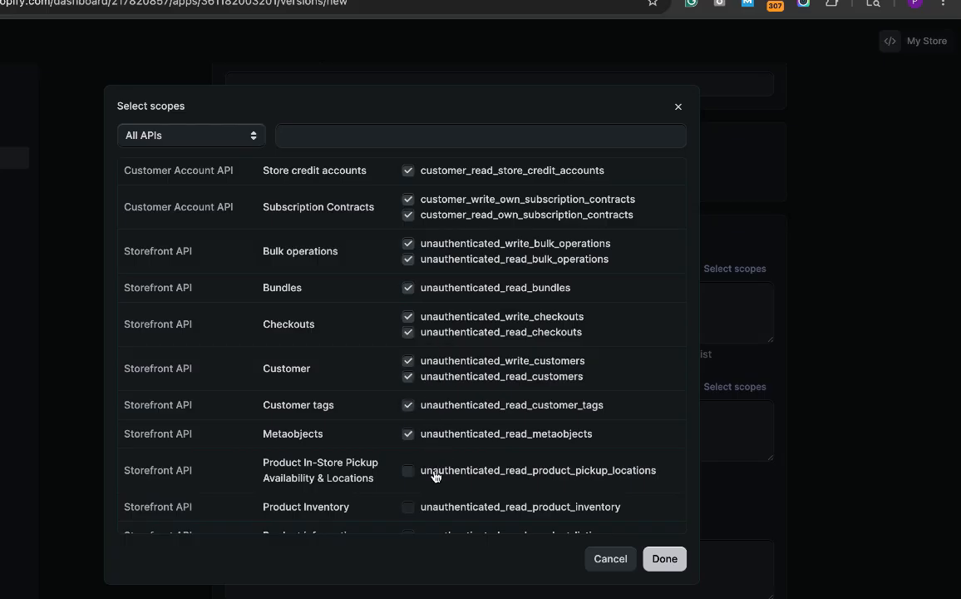
pyautogui.click(434, 473)
pyautogui.scroll(-3, 440, 281)
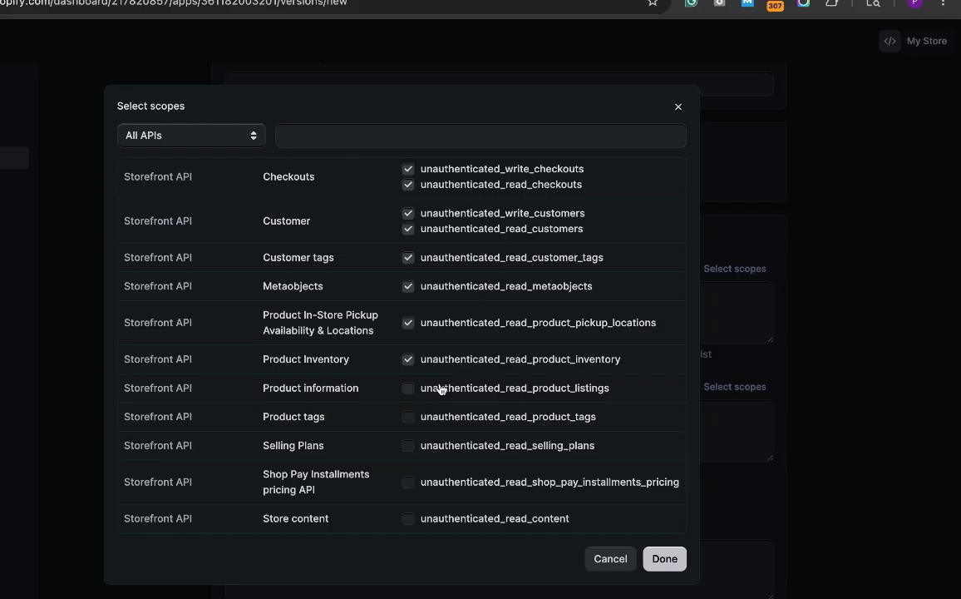
# Step: Select the Storefront API scopes for Product information, Product tags, Selling Plans, Shop Pay Installments pricing and Store content, and apply the scope selection
pyautogui.click(557, 387)
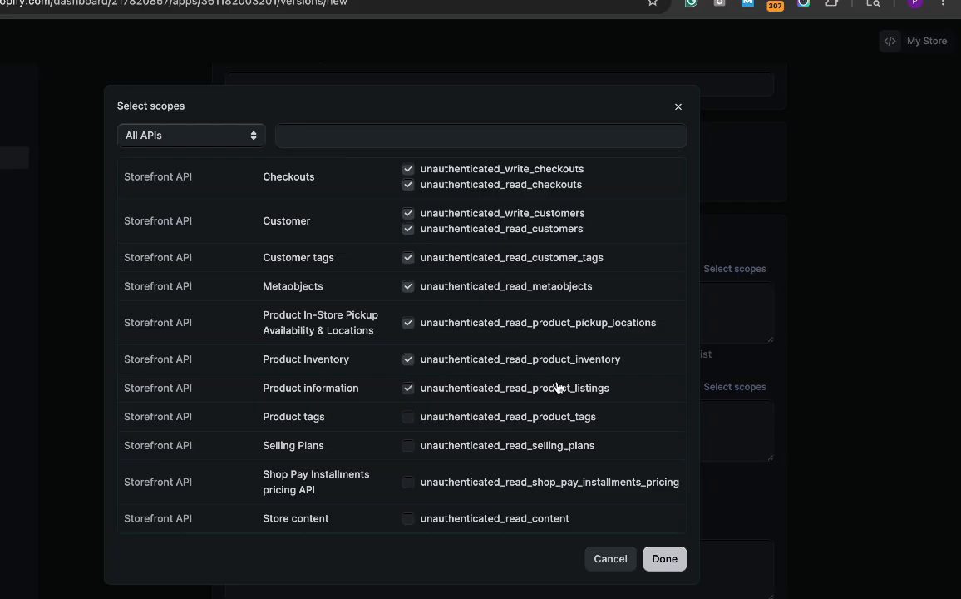
pyautogui.click(470, 420)
pyautogui.click(440, 449)
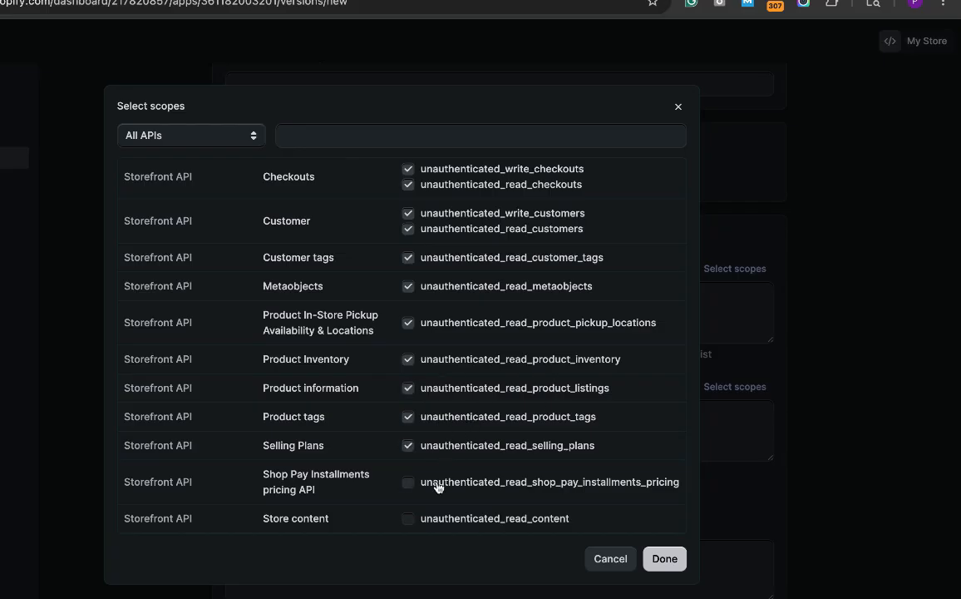
pyautogui.click(439, 484)
pyautogui.click(445, 518)
pyautogui.scroll(2, 440, 384)
pyautogui.scroll(-2, 499, 388)
pyautogui.click(665, 559)
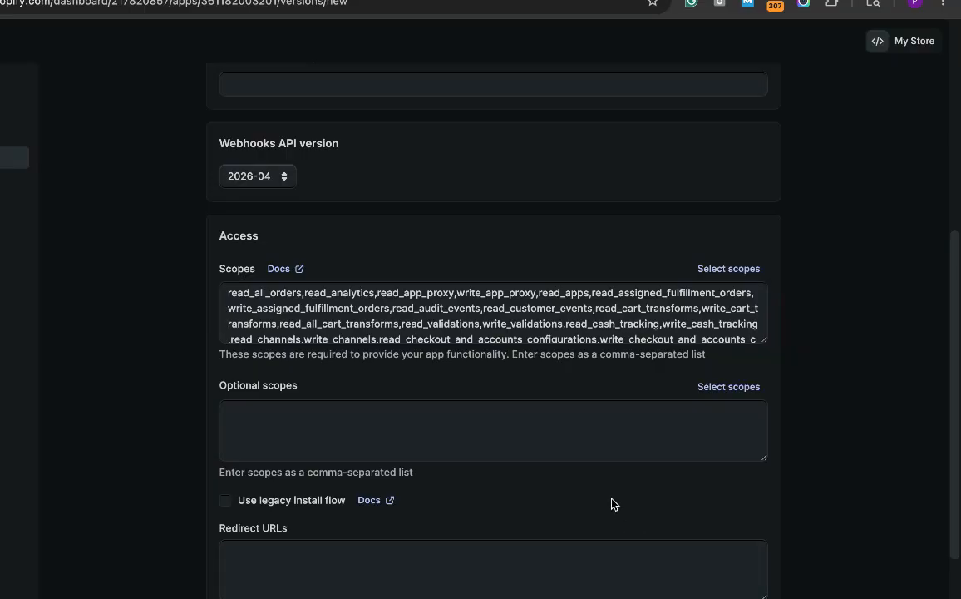
# Step: Release the new app version under the name woo-shopify1.2
pyautogui.scroll(-2, 612, 504)
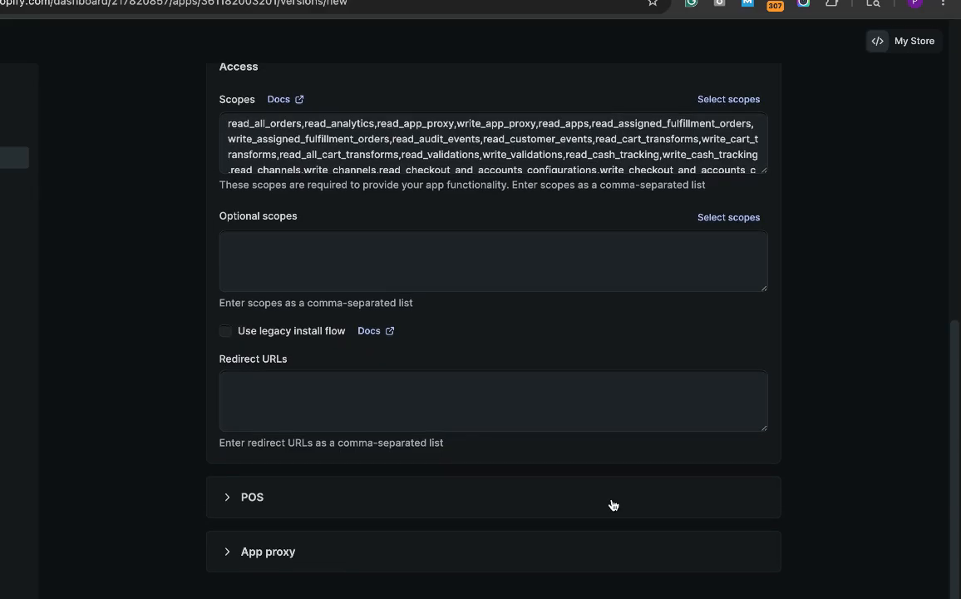
pyautogui.scroll(7, 613, 504)
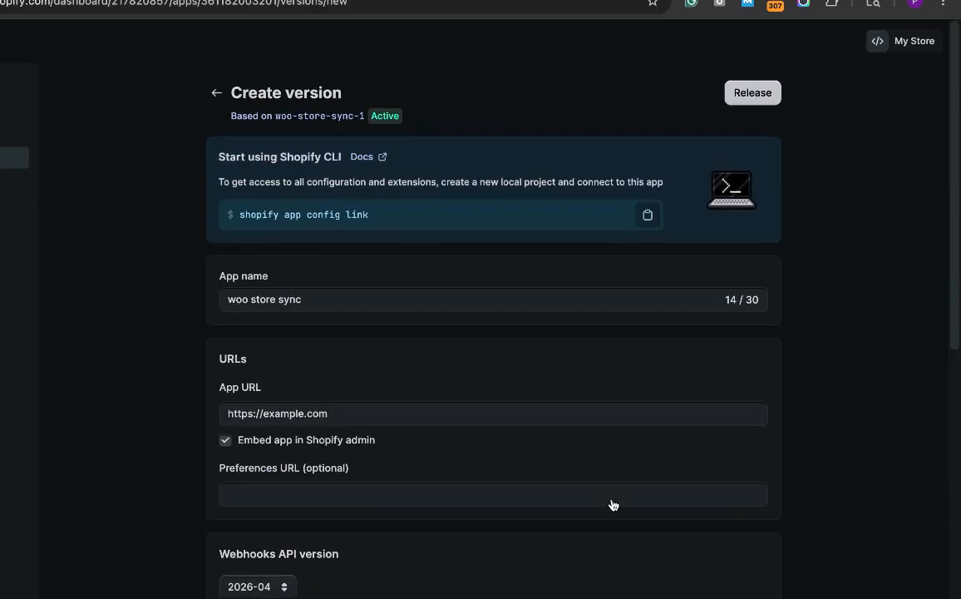
pyautogui.click(753, 83)
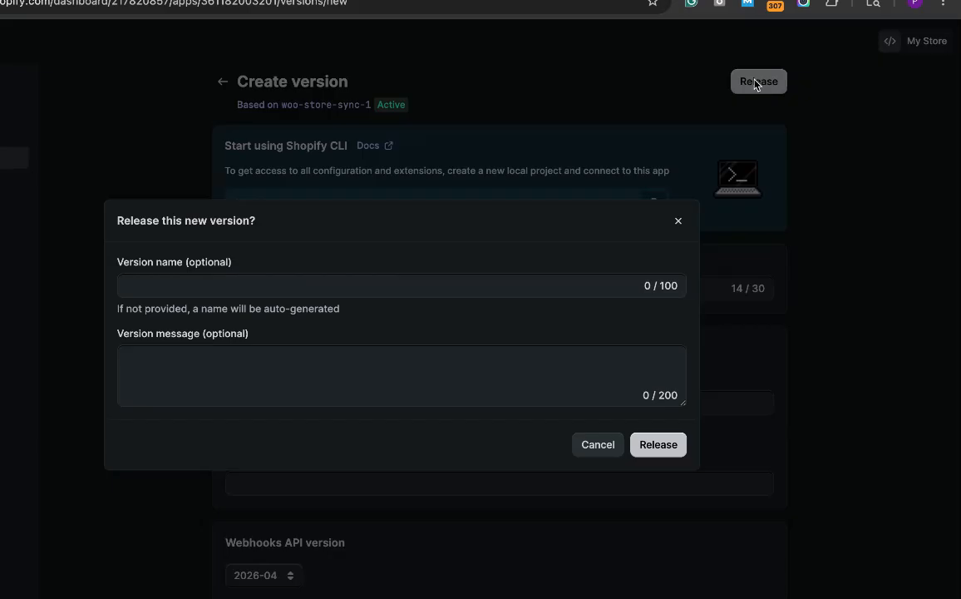
pyautogui.click(286, 287)
pyautogui.write('w')
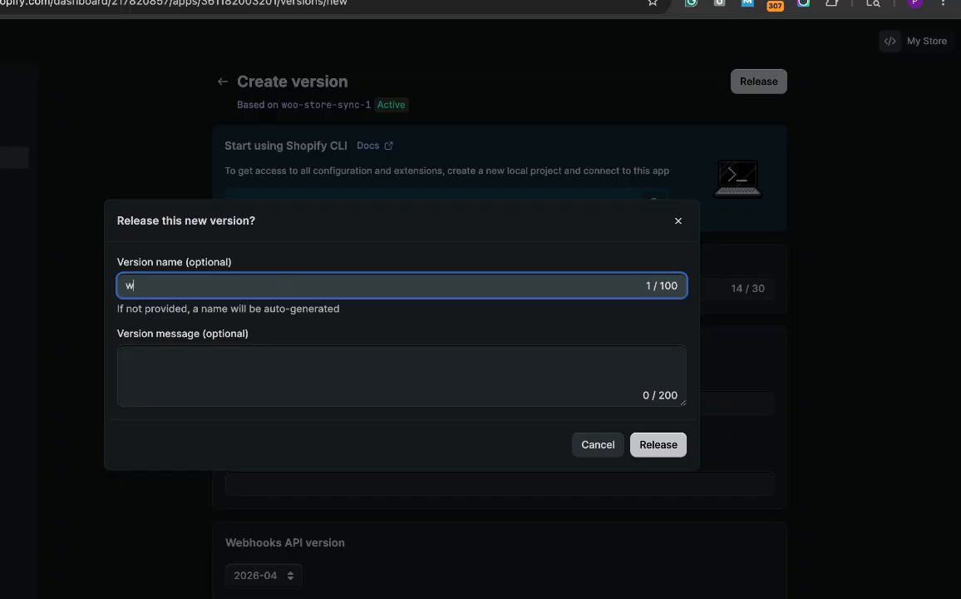
pyautogui.write('oo shop')
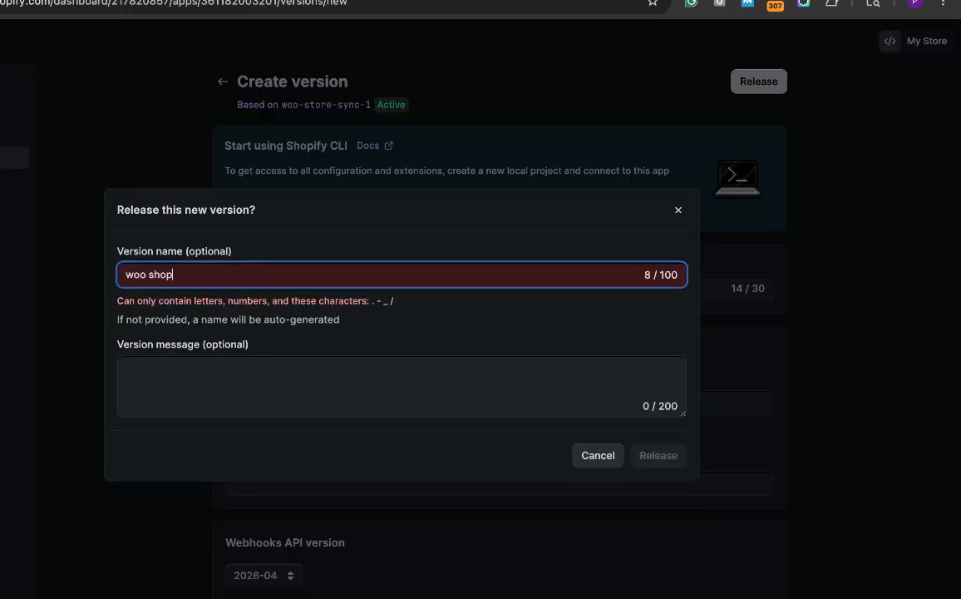
pyautogui.write('ify1.2')
pyautogui.press('BackSpace')
pyautogui.write('-')
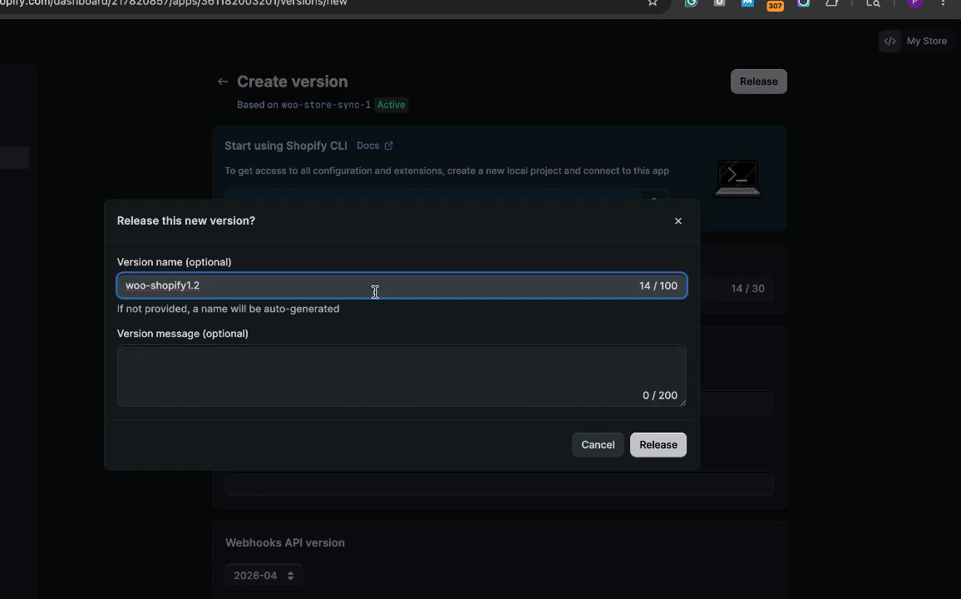
pyautogui.click(671, 452)
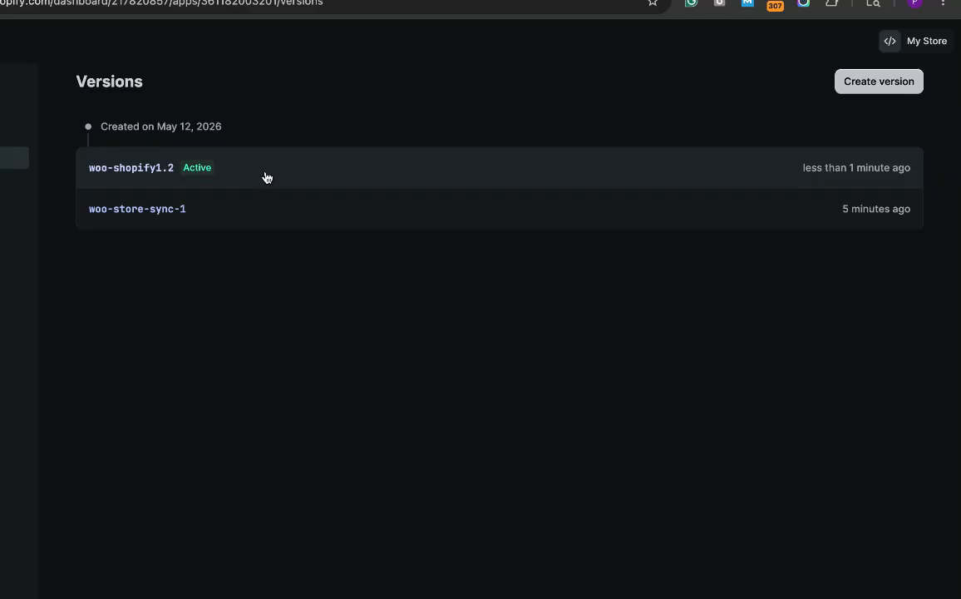
# Step: Review the access scopes of version woo-shopify1.2 and return to the list of versions
pyautogui.click(267, 177)
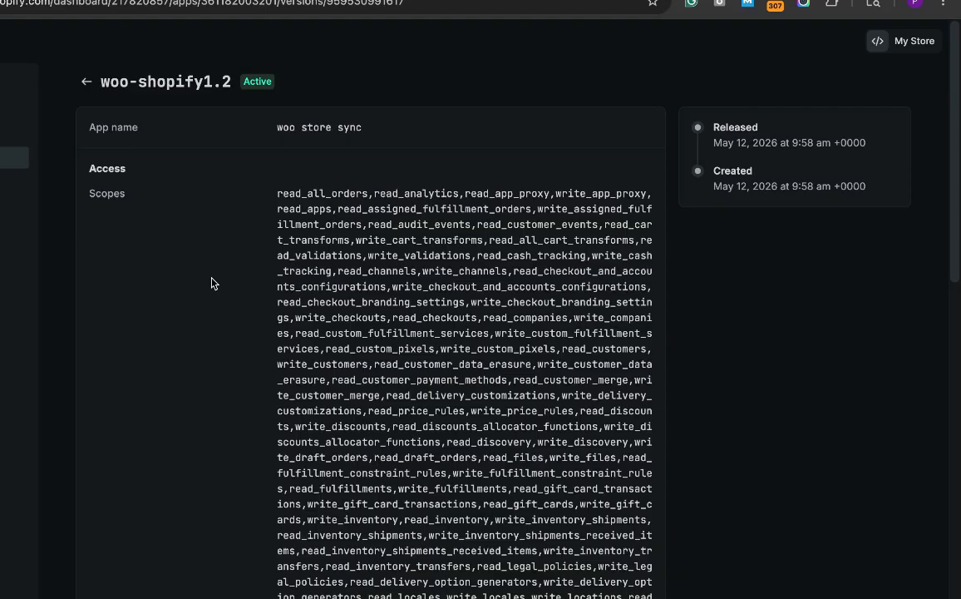
pyautogui.scroll(-15, 163, 421)
pyautogui.scroll(18, 163, 421)
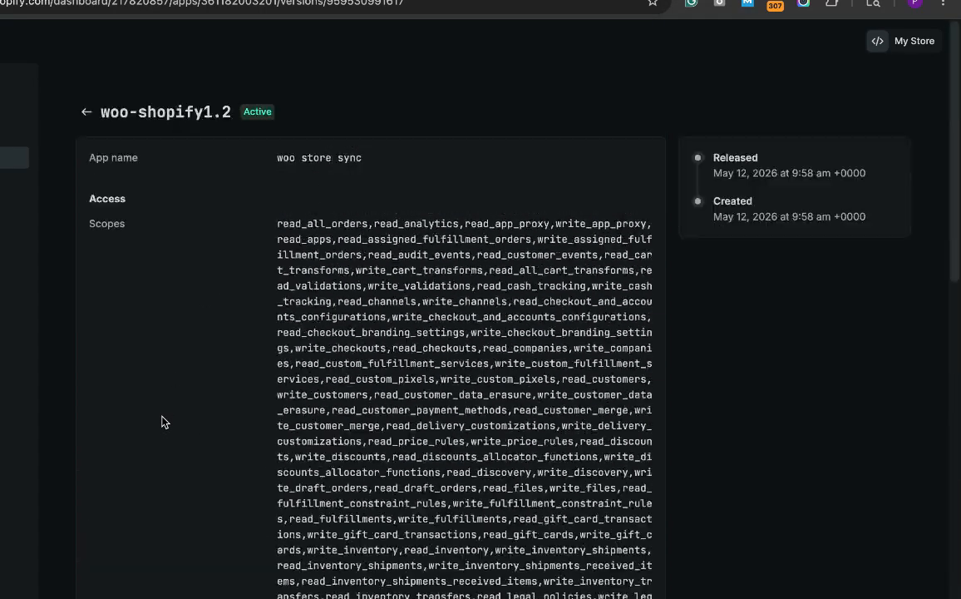
pyautogui.scroll(-1, 163, 421)
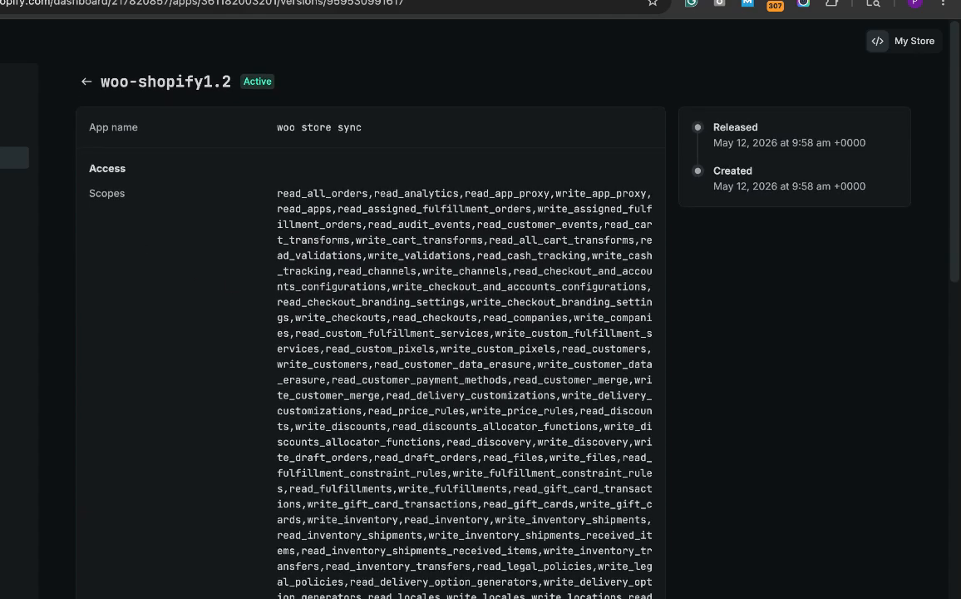
pyautogui.click(87, 82)
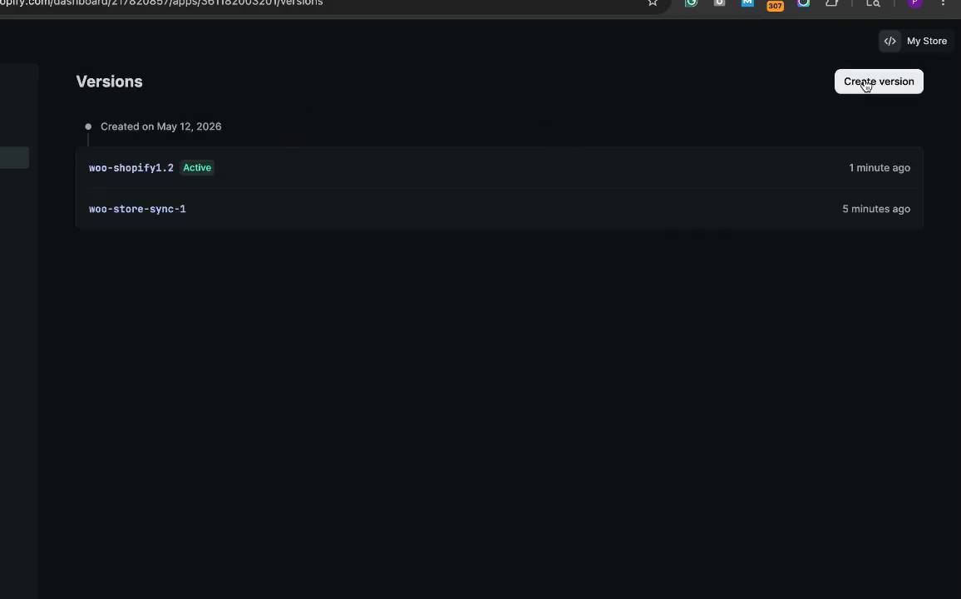
pyautogui.click(865, 83)
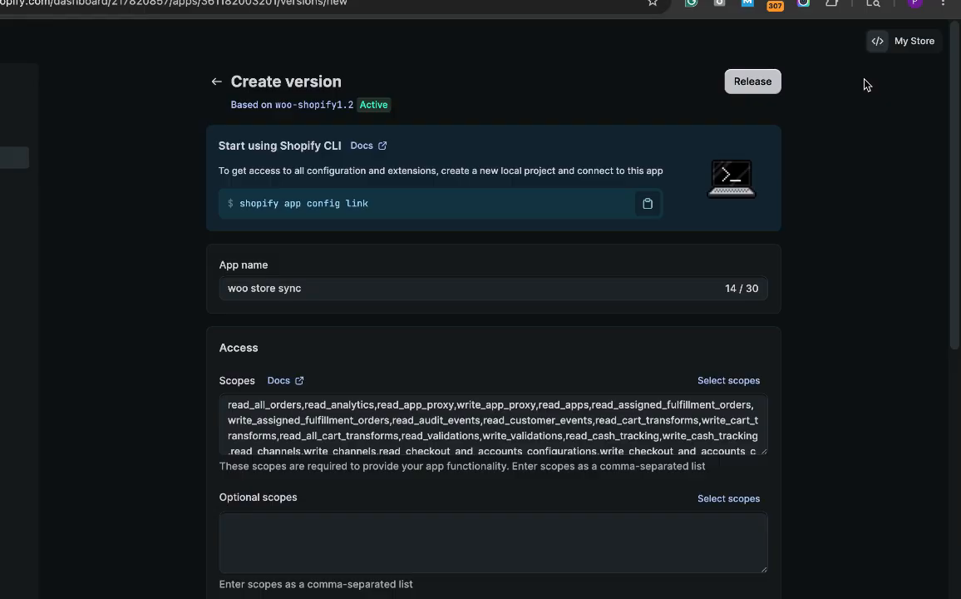
pyautogui.click(762, 84)
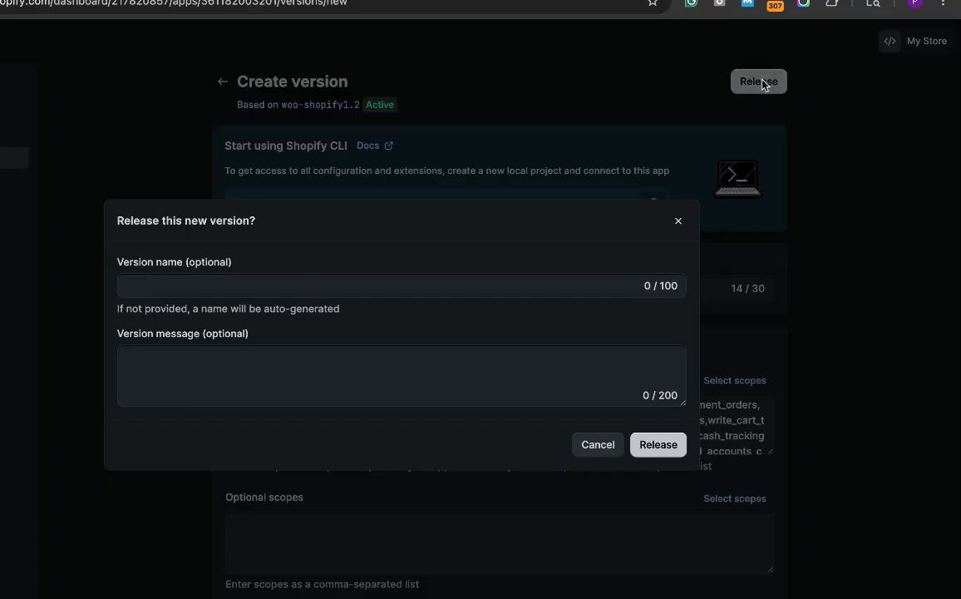
pyautogui.click(679, 220)
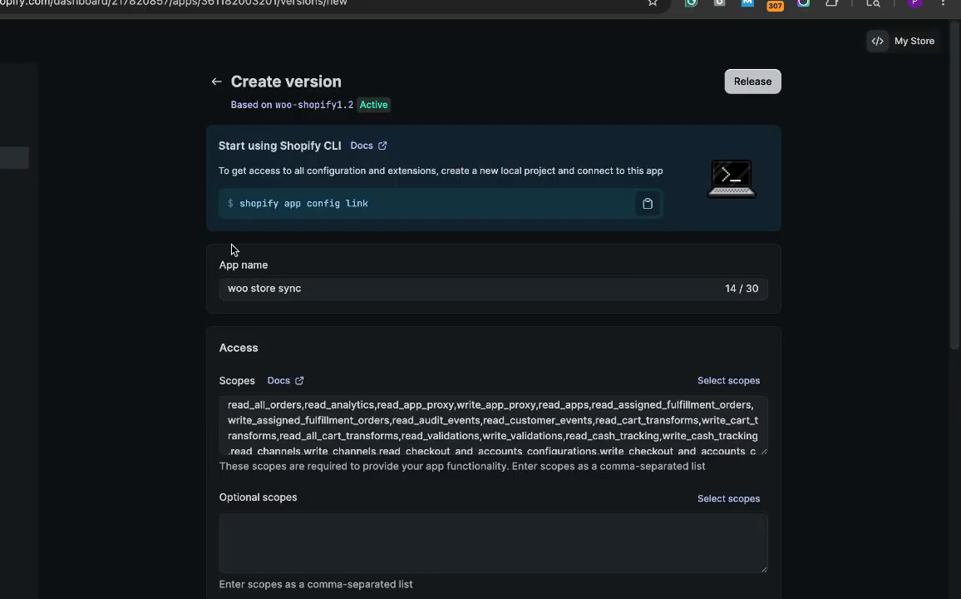
pyautogui.scroll(-3, 207, 272)
pyautogui.scroll(3, 206, 273)
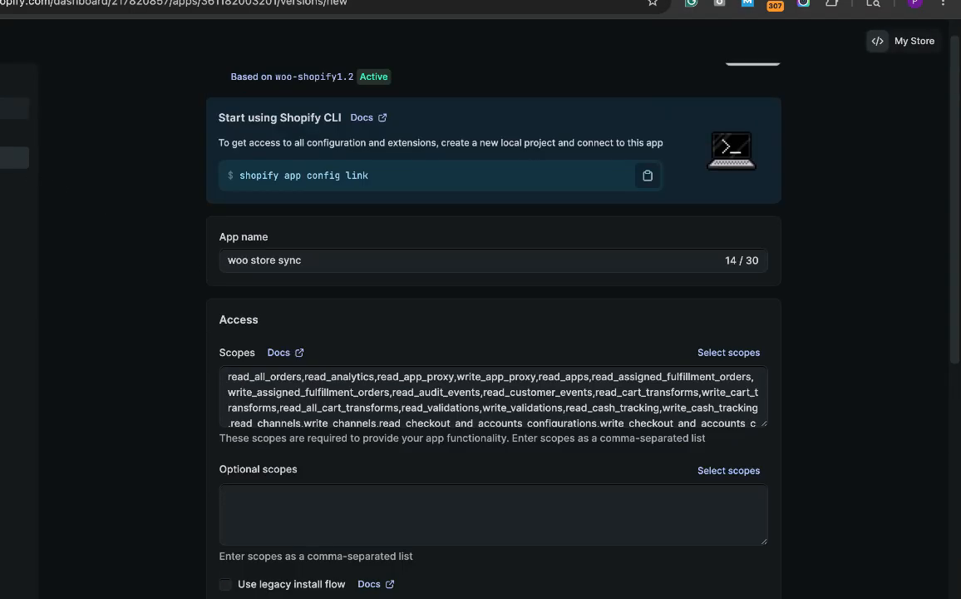
# Step: Install the woo store sync app on My Store from the app's overview
pyautogui.click(15, 82)
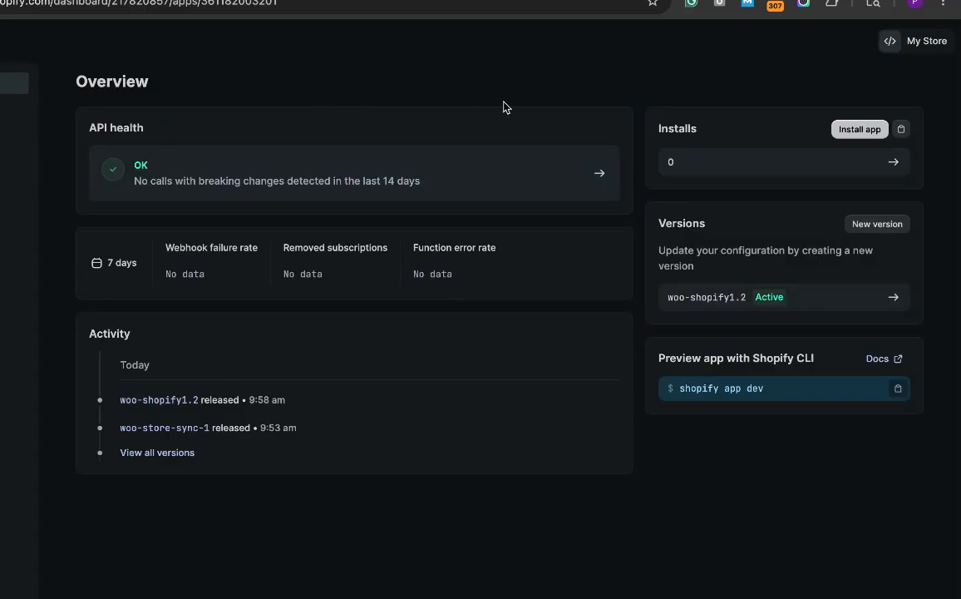
pyautogui.click(858, 130)
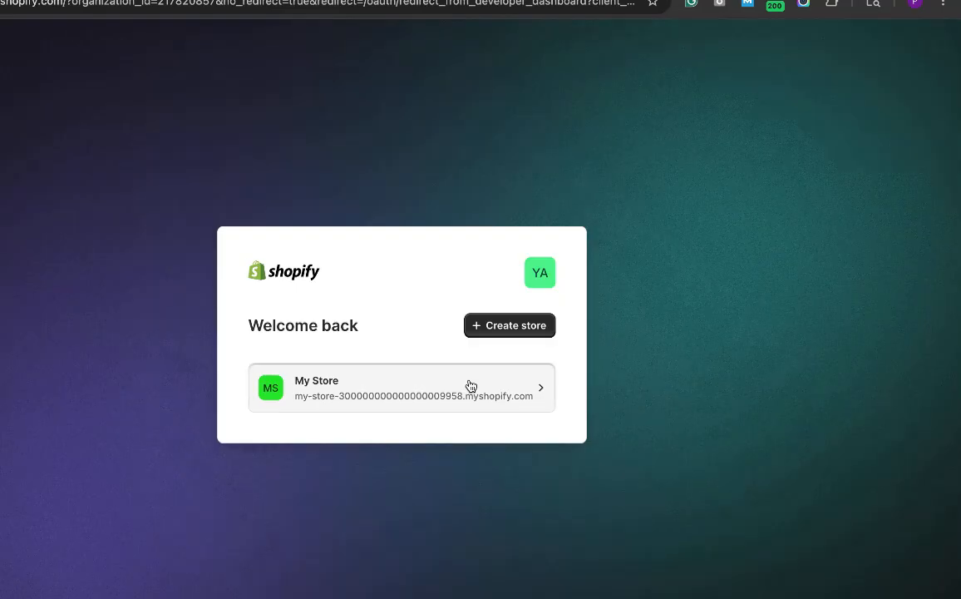
pyautogui.click(469, 385)
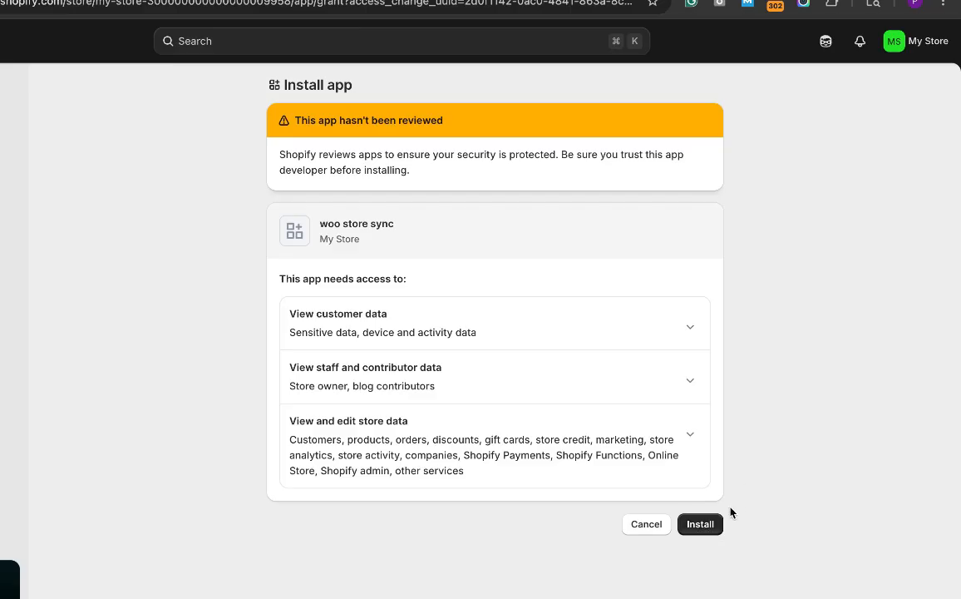
pyautogui.click(702, 530)
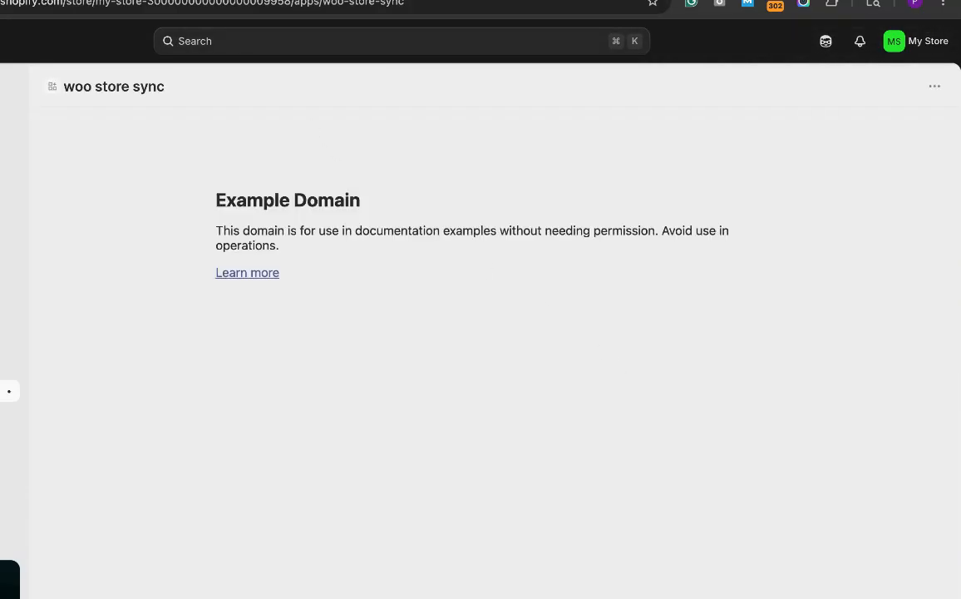
# Step: Copy the store handle from the Shopify admin URL and enter it as the Shopify Store Name in the WooCommerce integration plugin
pyautogui.click(143, 2)
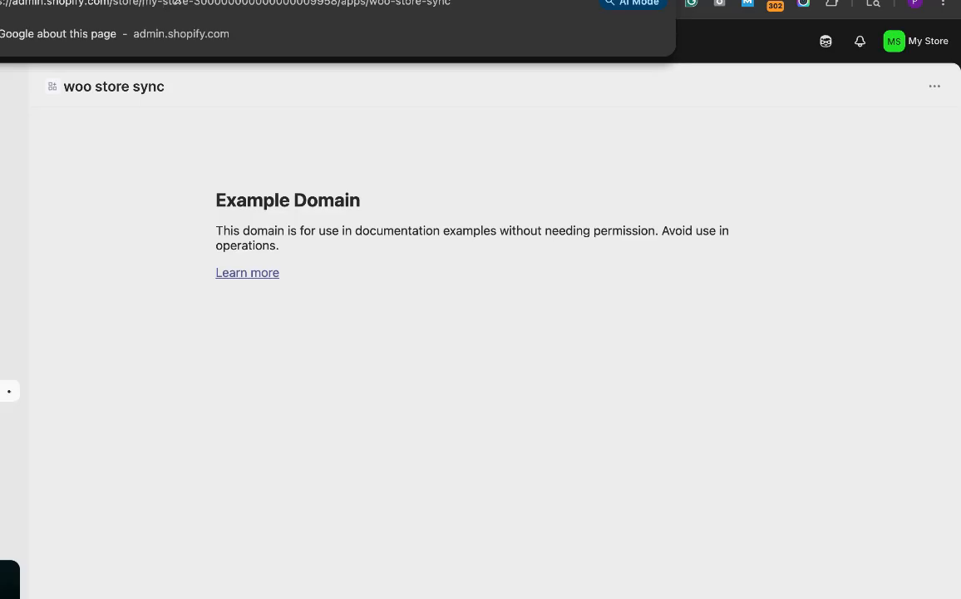
pyautogui.hotkey('alt', 'shift', 'Right')
pyautogui.hotkey('alt', 'shift', 'Right')
pyautogui.hotkey('alt', 'shift', 'Right')
pyautogui.hotkey('alt', 'shift', 'Right')
pyautogui.hotkey('alt', 'shift', 'Left')
pyautogui.hotkey('shift', 'Left')
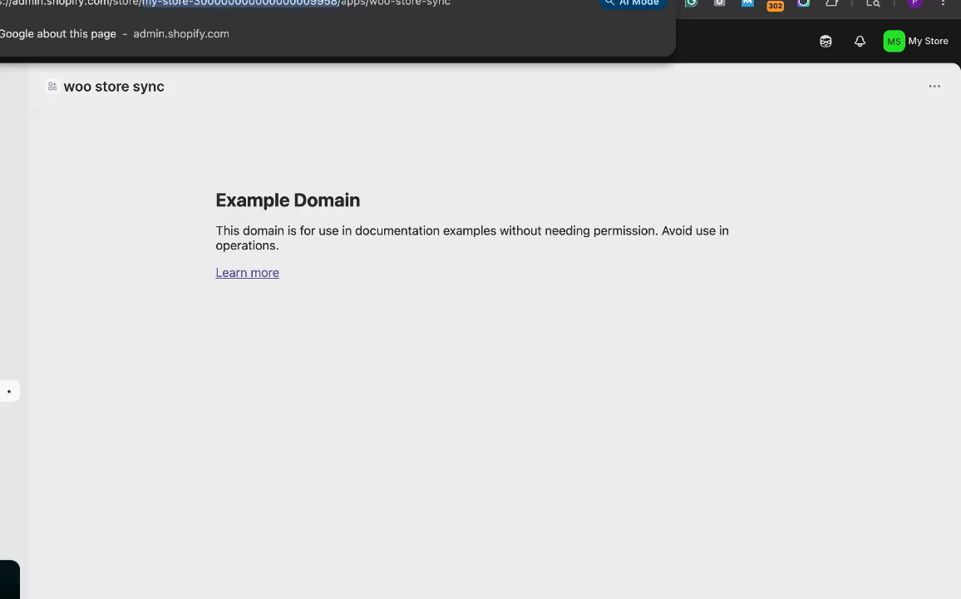
pyautogui.hotkey('ctrl', 'shift', 'Tab')
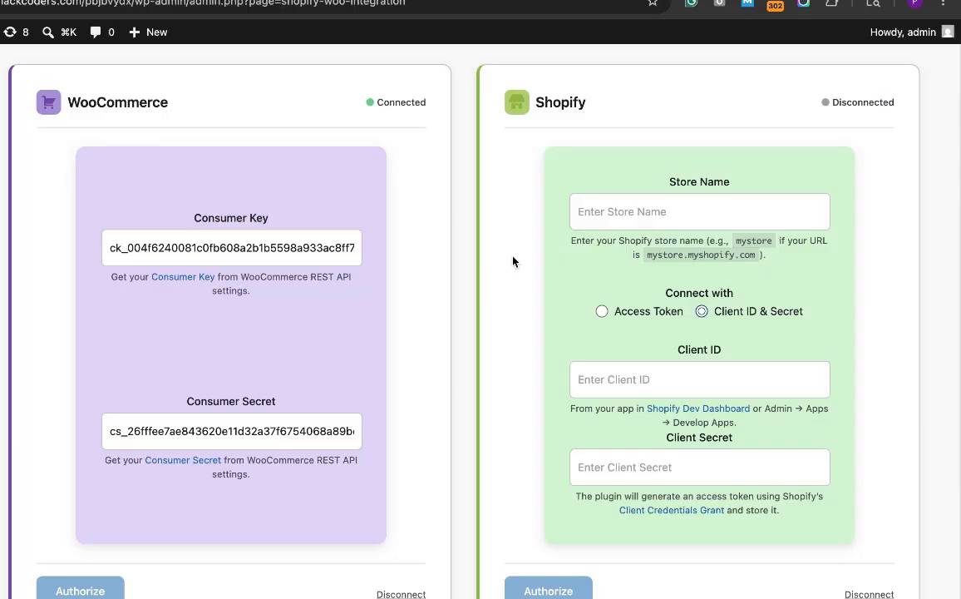
pyautogui.click(624, 206)
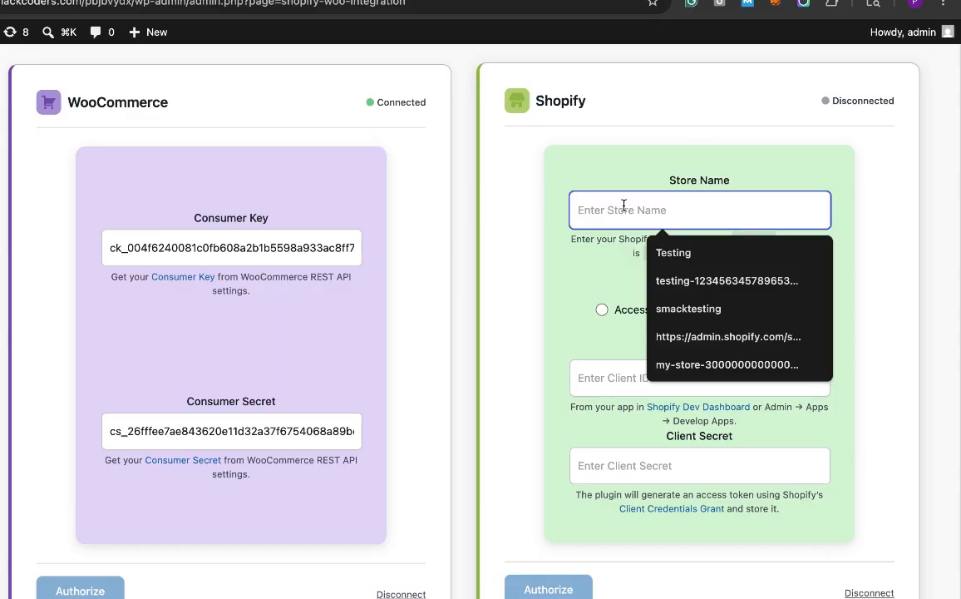
pyautogui.click(686, 382)
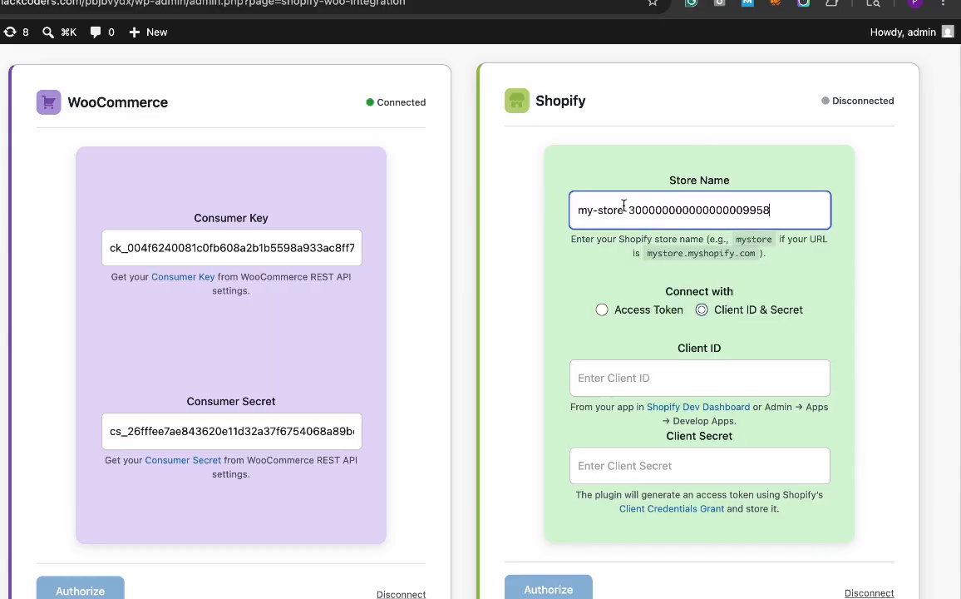
# Step: Copy the client ID from the Shopify app's settings and paste it as the Client ID in the plugin's Shopify connection
pyautogui.click(684, 382)
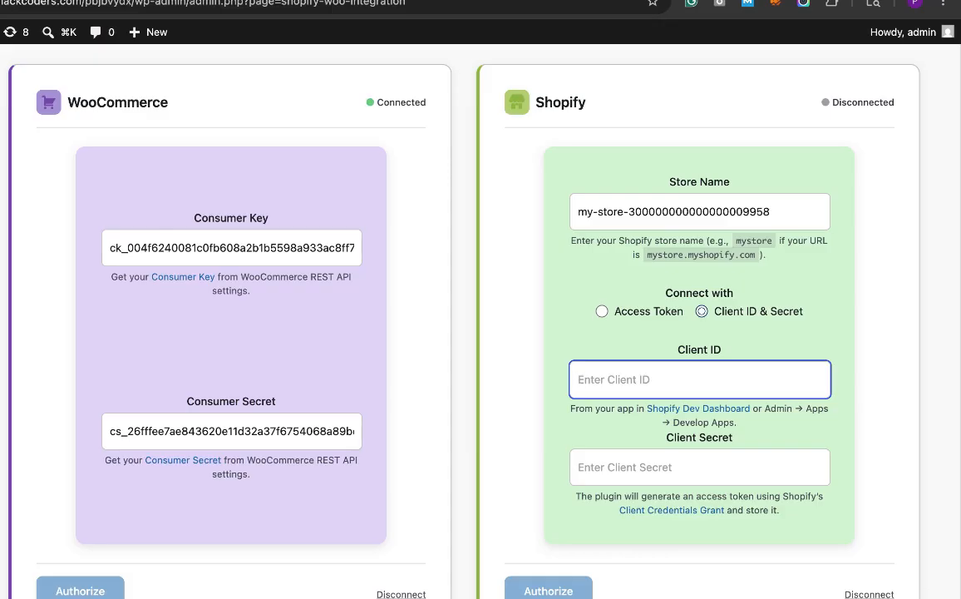
pyautogui.hotkey('ctrl', 'Tab')
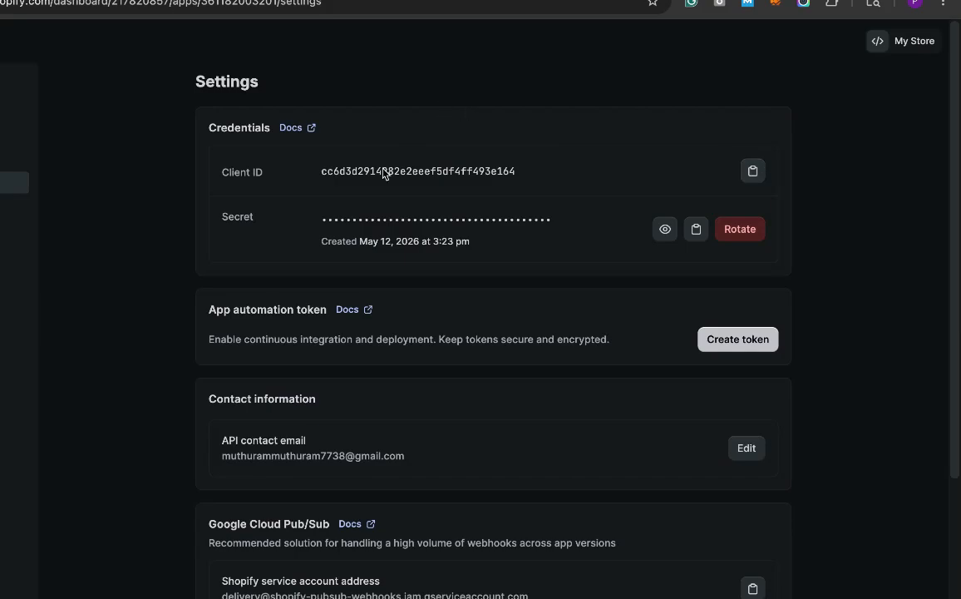
pyautogui.click(303, 1)
pyautogui.press('super+v')
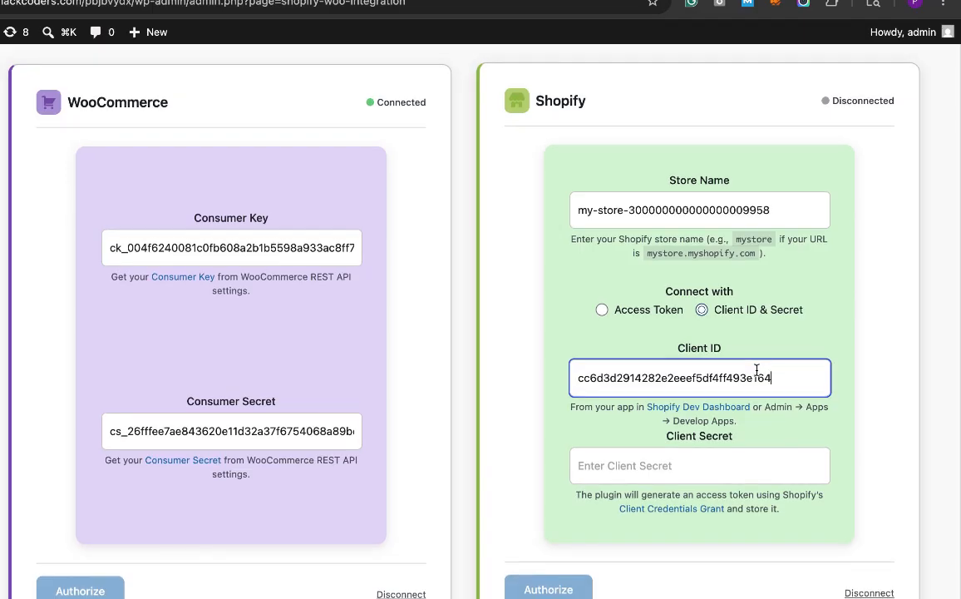
# Step: Paste the client secret from the Shopify app's settings into the plugin's Client Secret field and authorize the Shopify connection
pyautogui.click(722, 475)
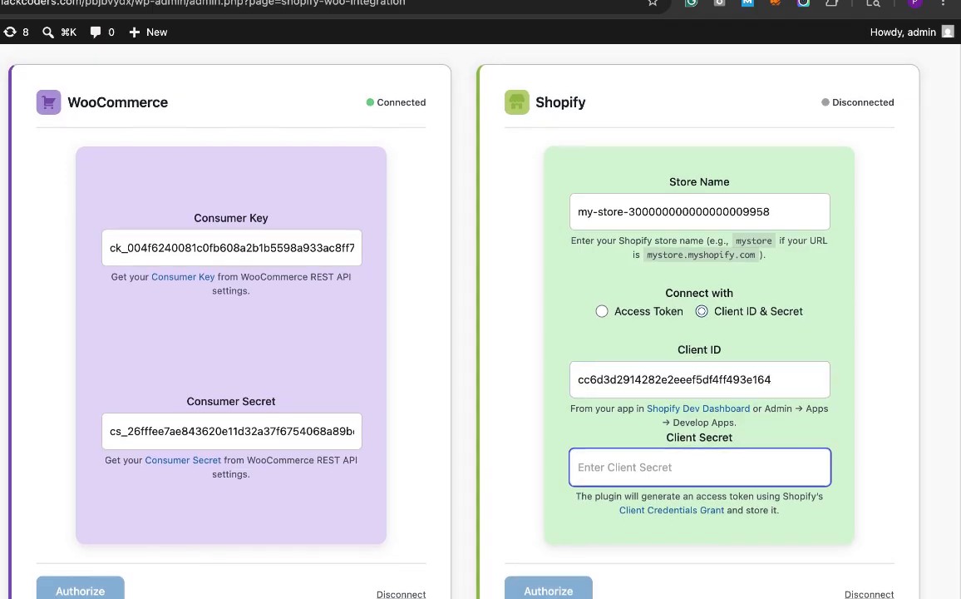
pyautogui.click(283, 1)
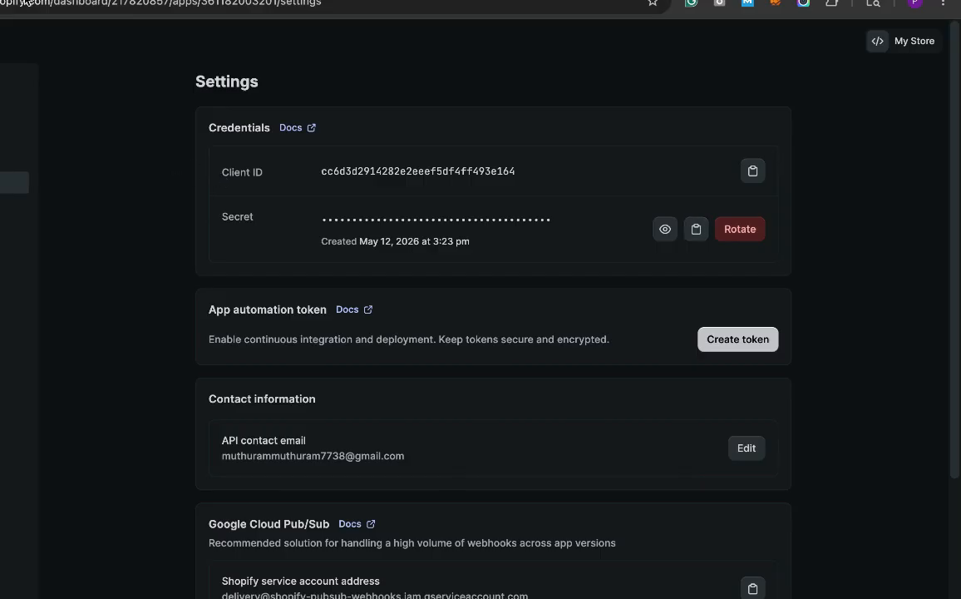
pyautogui.hotkey('ctrl', 'Tab')
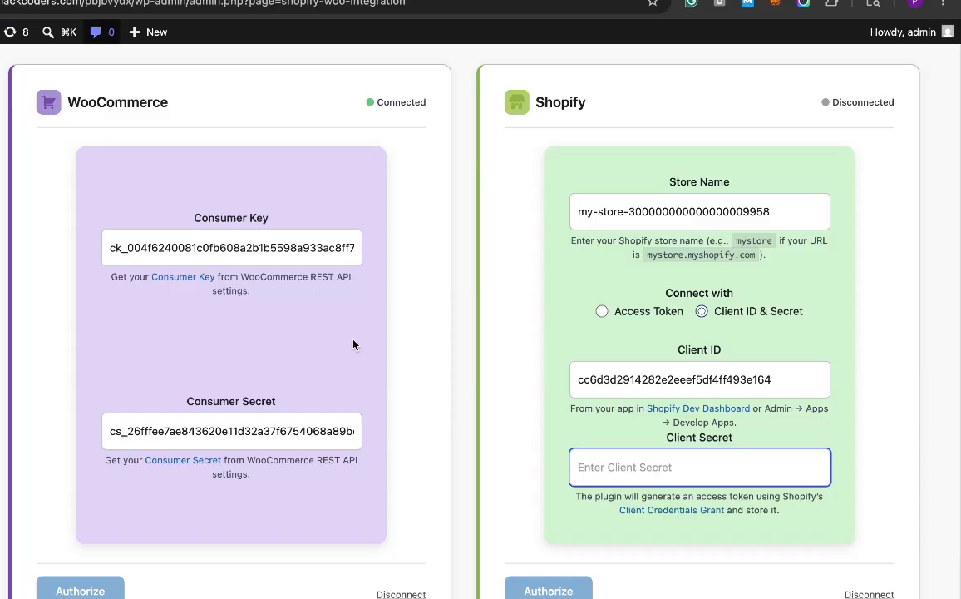
pyautogui.hotkey('ctrl', 'v')
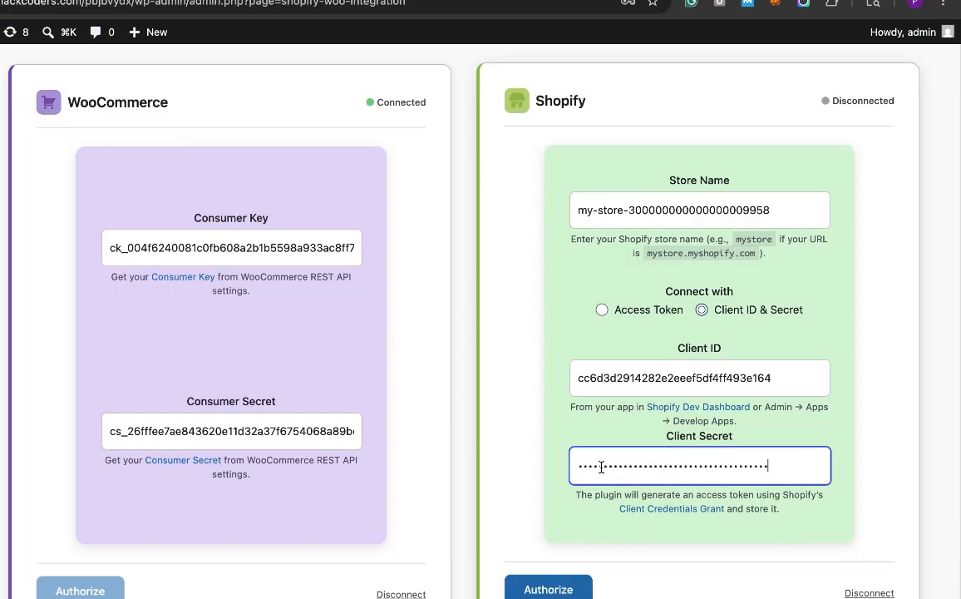
pyautogui.click(557, 589)
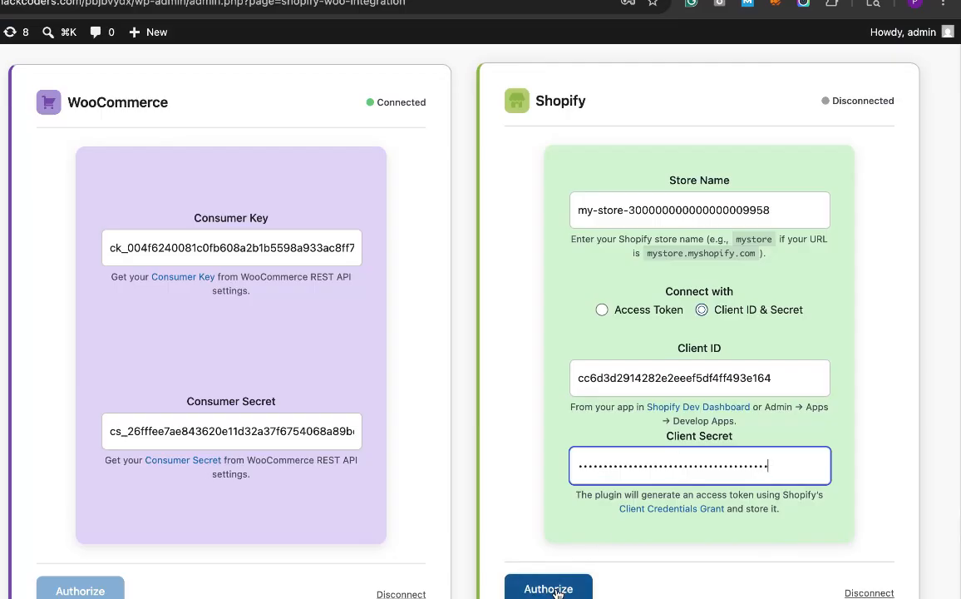